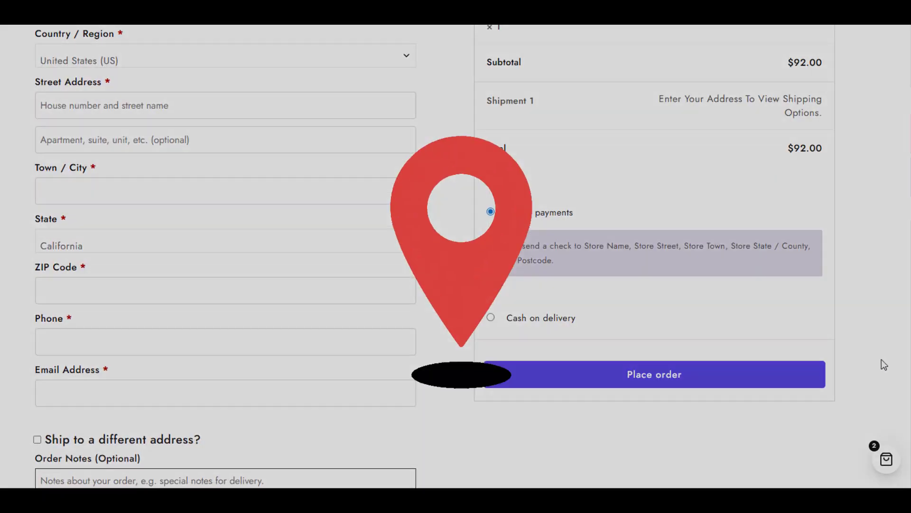
scroll(883, 362, down, 4)
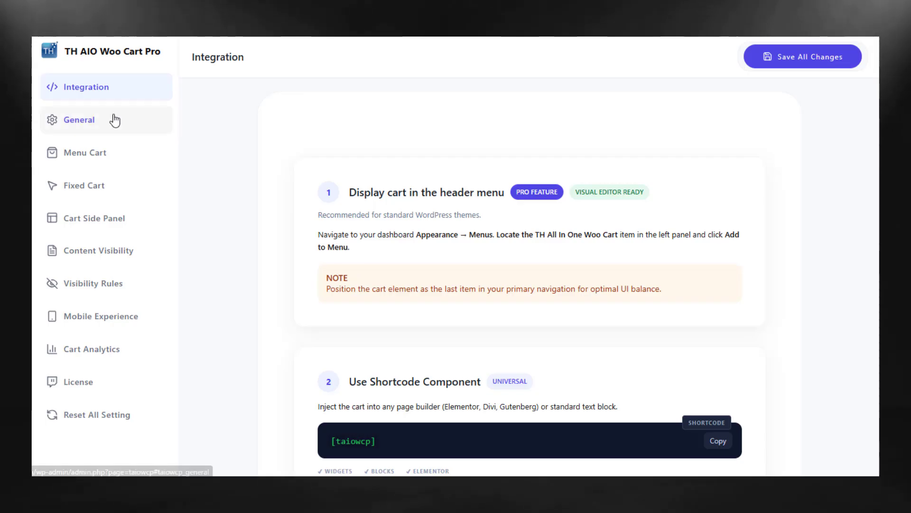
Look through the cart plugin's settings sections from General to License
click(115, 120)
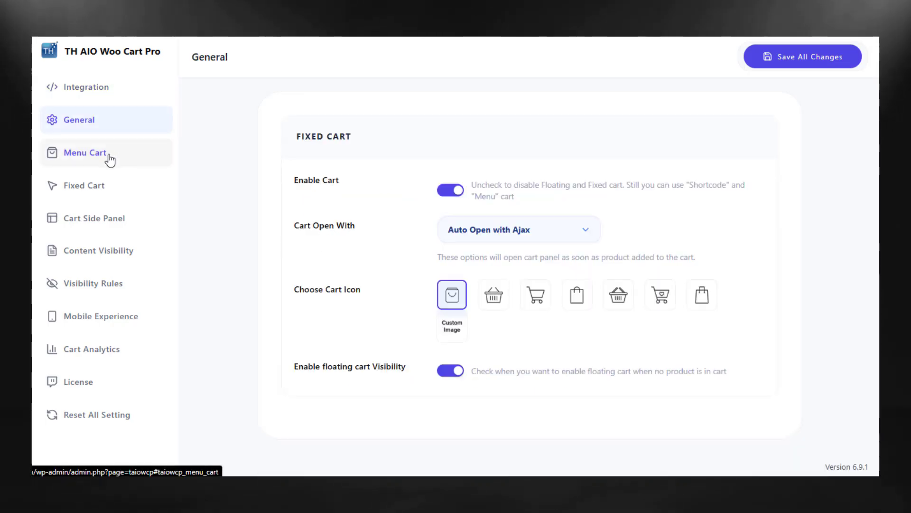
click(104, 186)
click(106, 219)
click(109, 251)
click(113, 285)
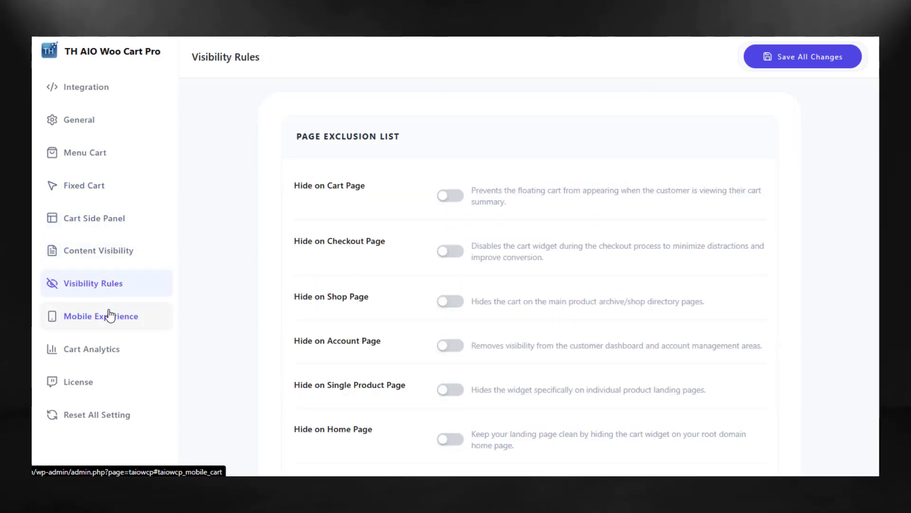
click(106, 348)
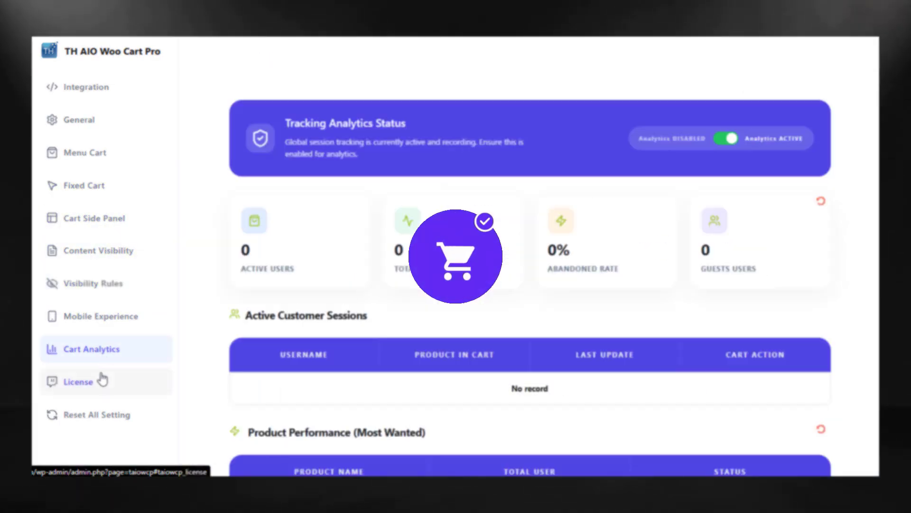
click(101, 382)
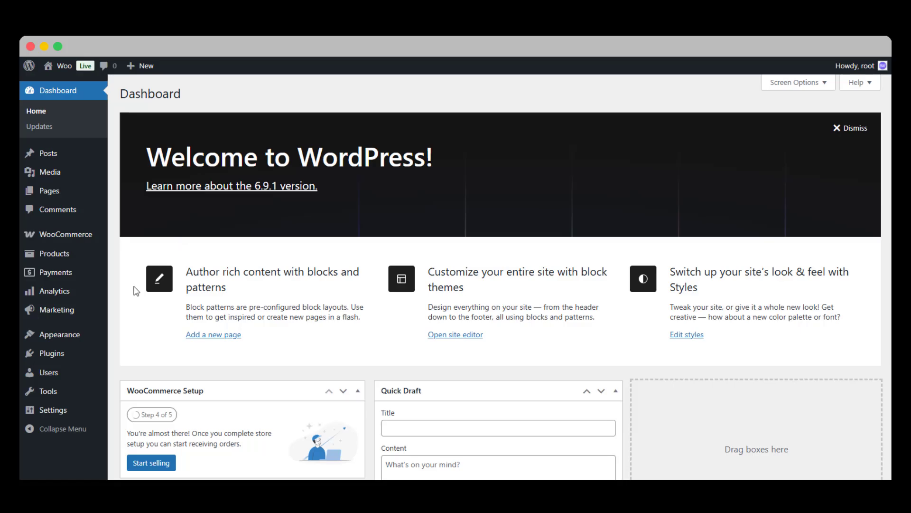
Search the WordPress plugin directory for "themehunk cart" and find the Advance Side Cart plugin
mouse_move(75, 353)
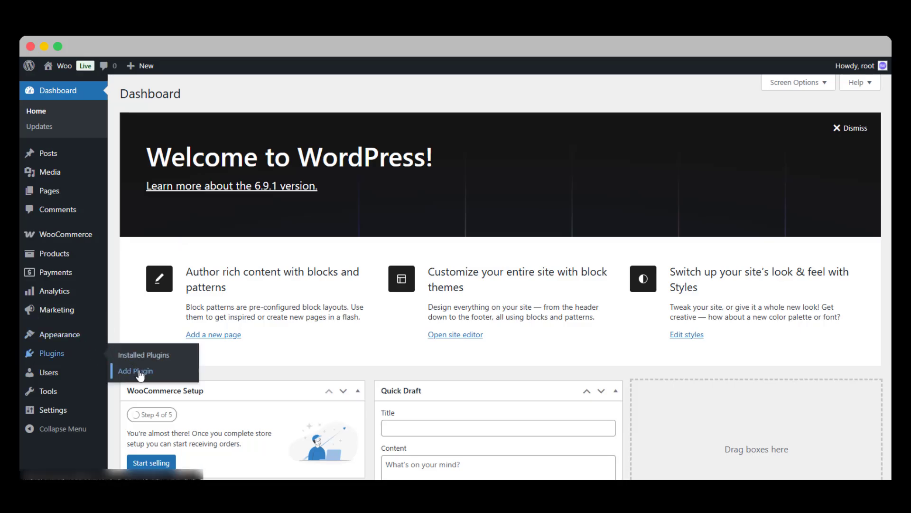
click(139, 372)
click(697, 147)
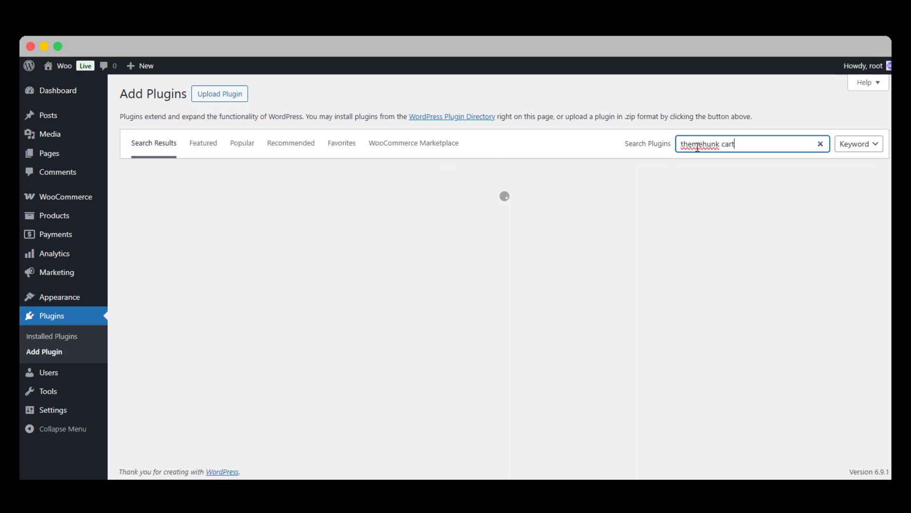
scroll(643, 201, down, 7)
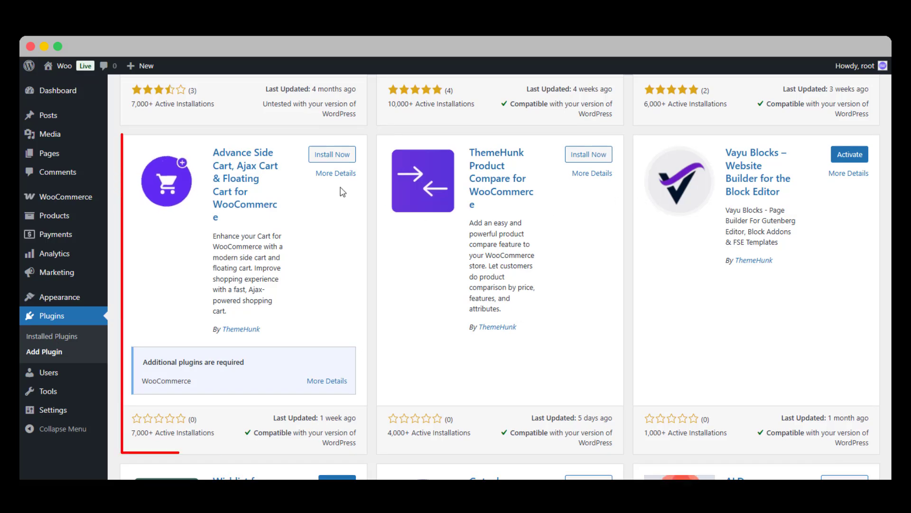
Install and activate Advance Side Cart, Ajax Cart & Floating Cart for WooCommerce, and open its AIO Woo Cart settings
click(332, 154)
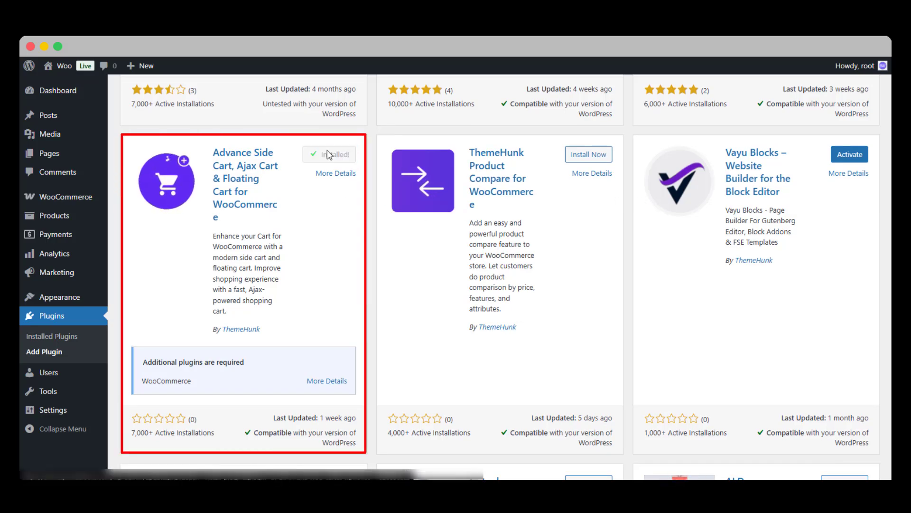
click(328, 156)
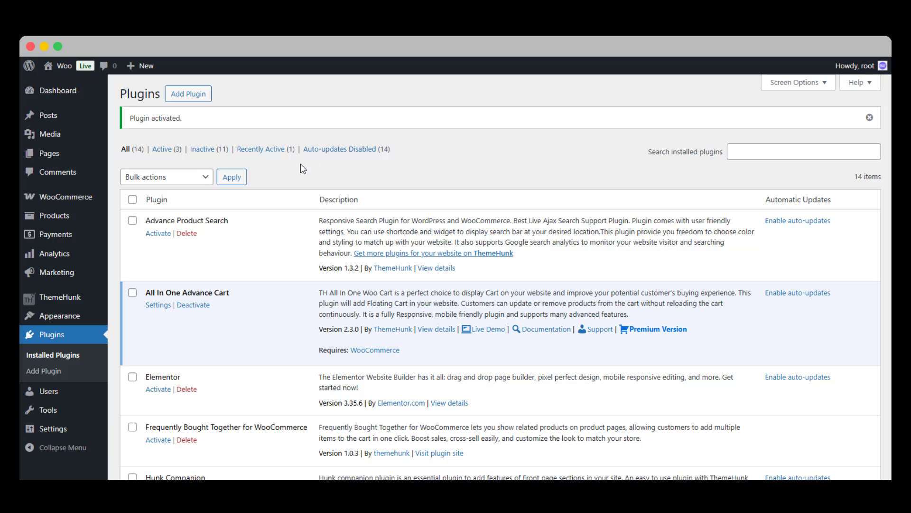
mouse_move(62, 297)
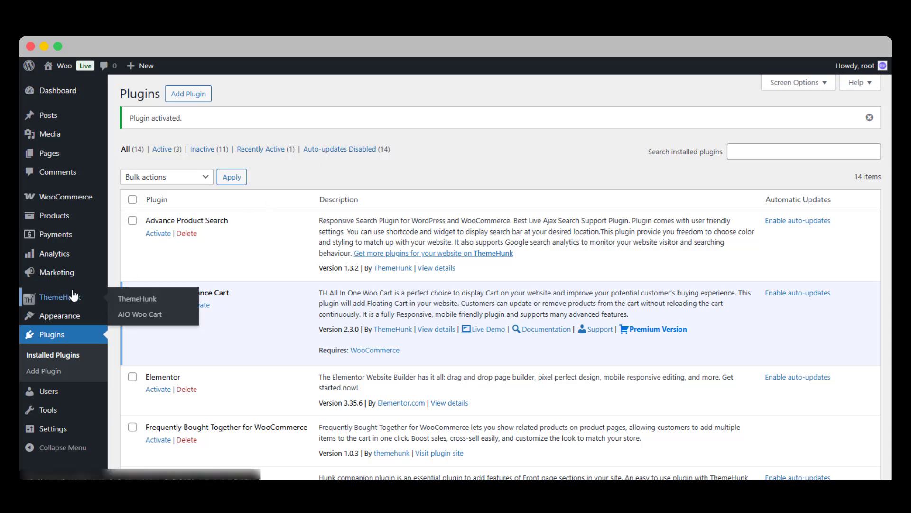
click(181, 317)
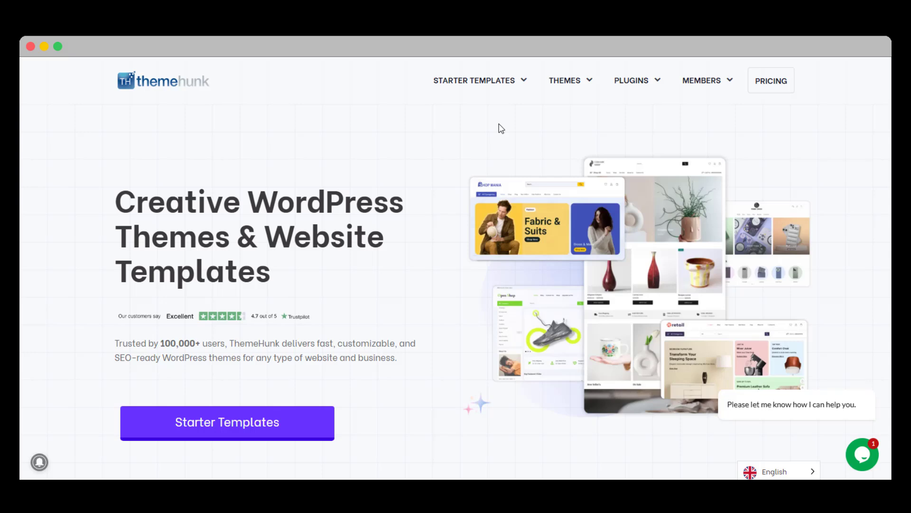
Switch to the ThemeHunk website and view the pricing plans of the Shopping Cart plugin
mouse_move(635, 82)
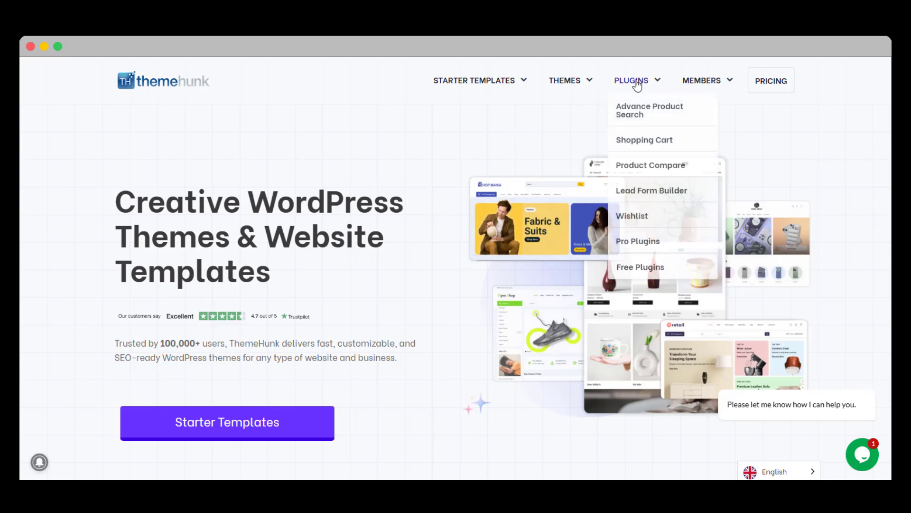
click(653, 146)
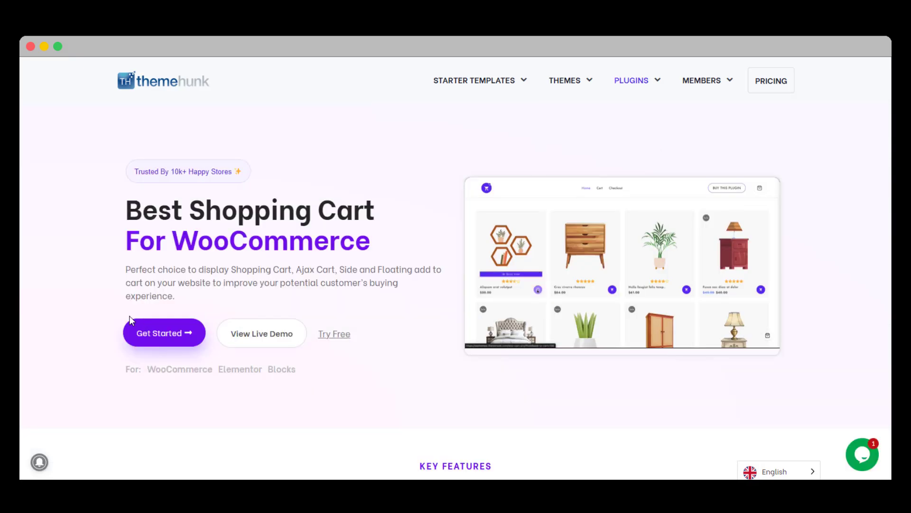
click(151, 346)
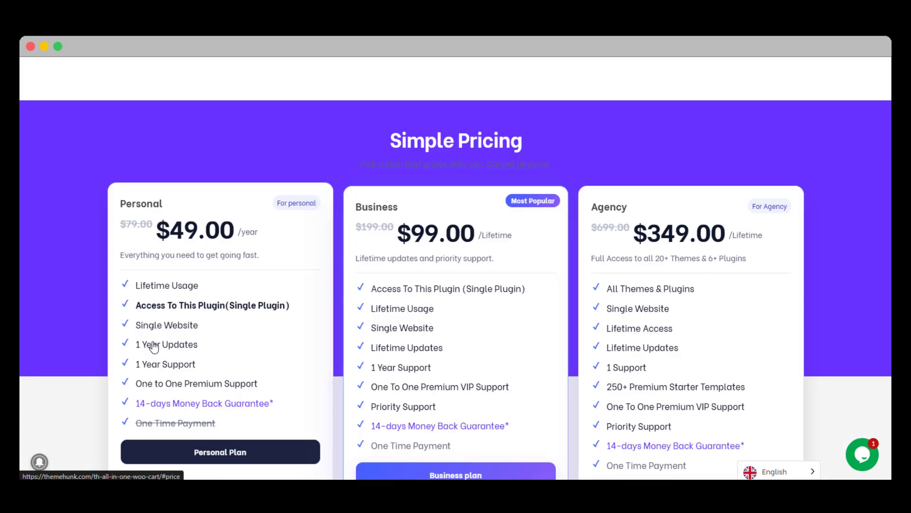
scroll(197, 329, down, 1)
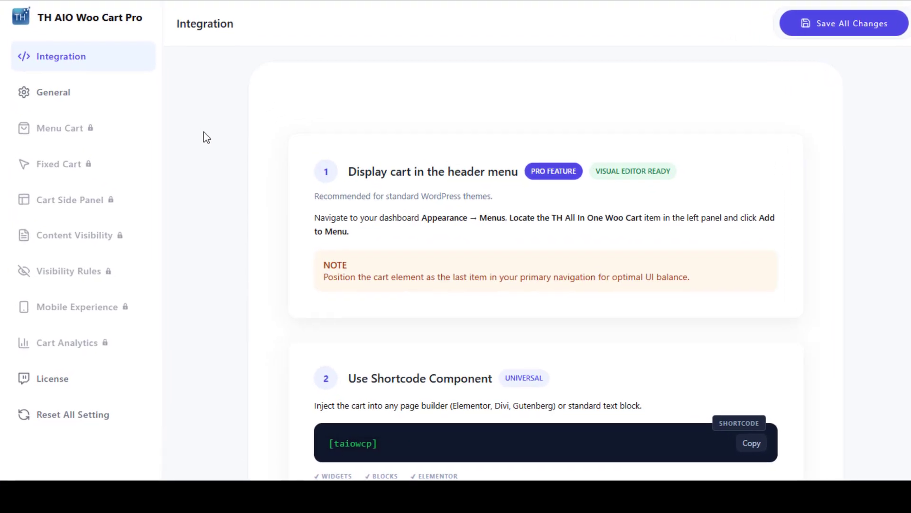
In the TH AIO Woo Cart Pro settings, enter the license key in the Activate License form and activate it
click(93, 382)
click(325, 197)
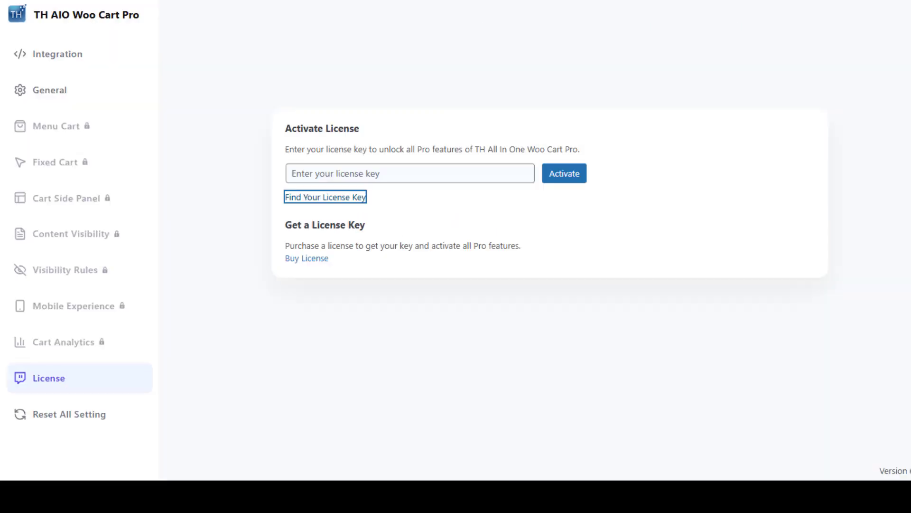
click(441, 178)
key(ctrl+v)
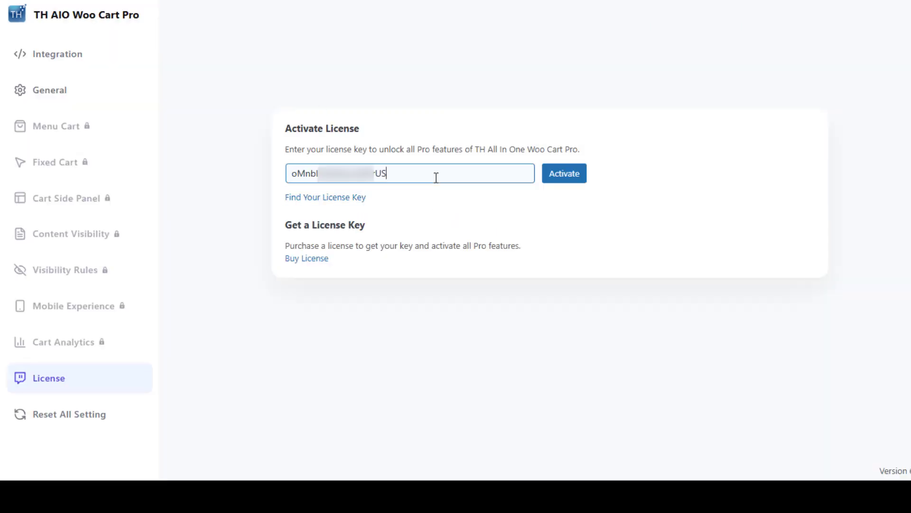
click(566, 183)
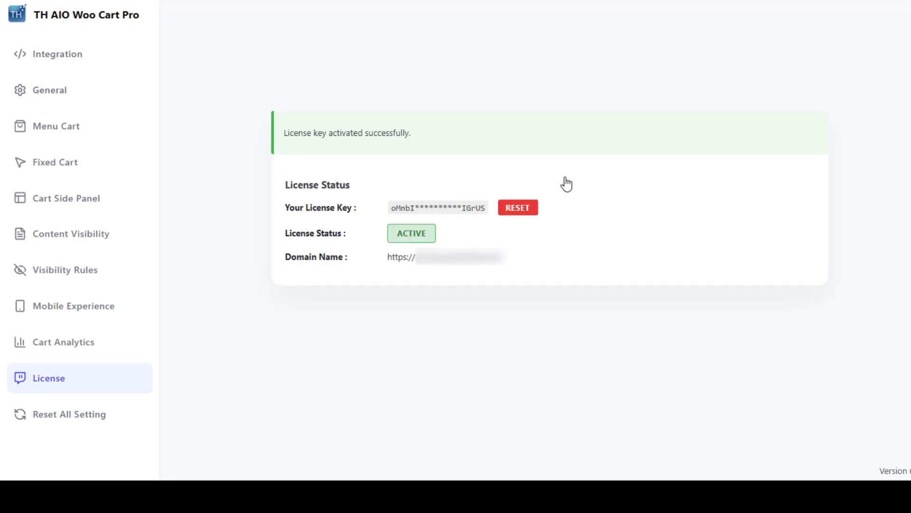
Review the Integration instructions for the header menu, the shortcode component and direct template integration
click(73, 56)
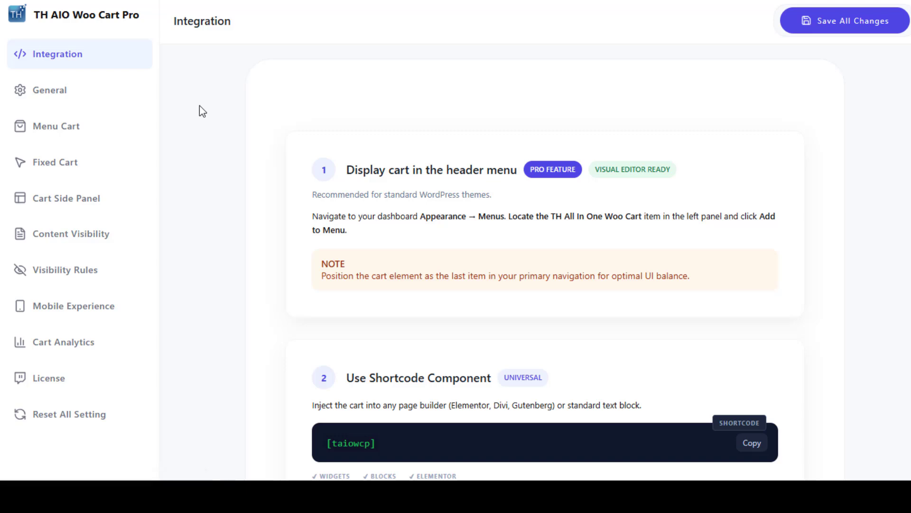
scroll(545, 270, down, 1)
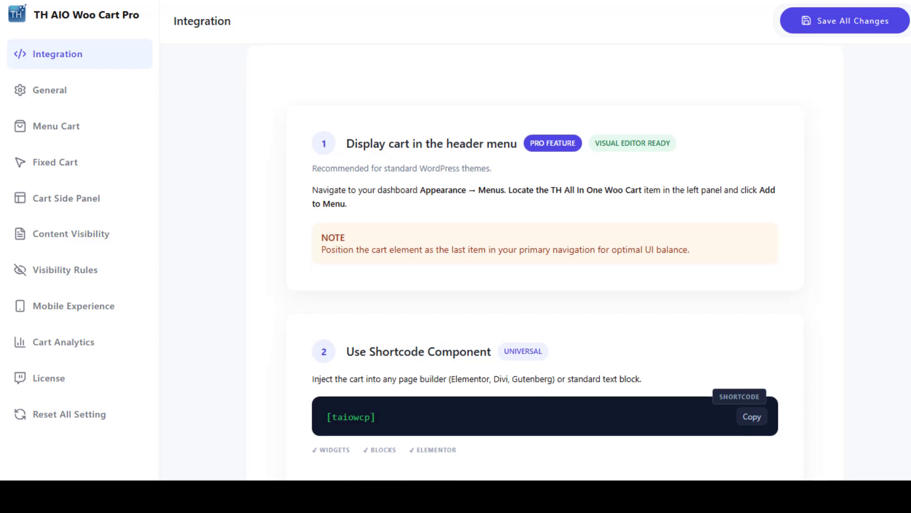
scroll(545, 285, down, 3)
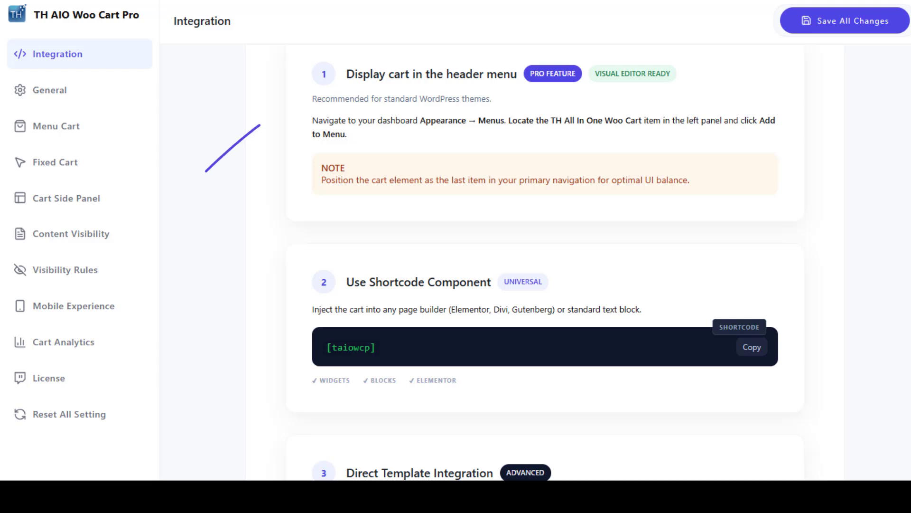
scroll(544, 266, down, 5)
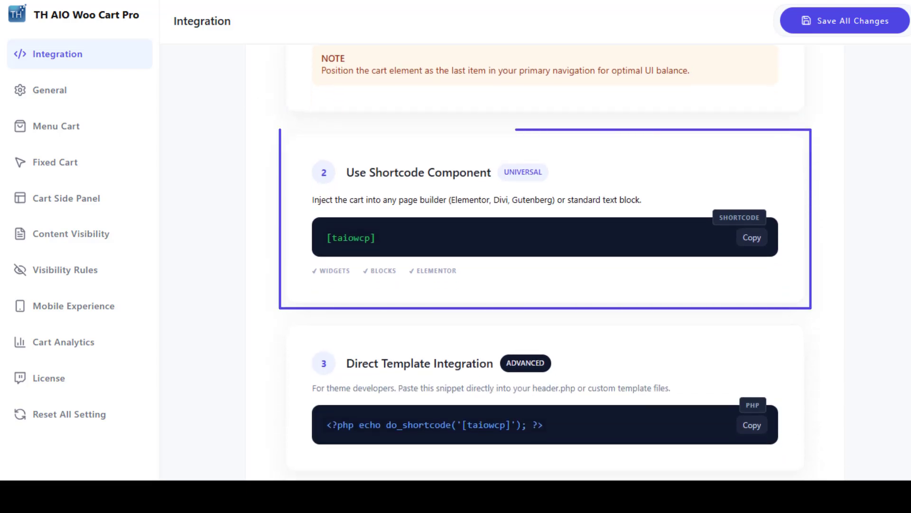
scroll(312, 104, down, 1)
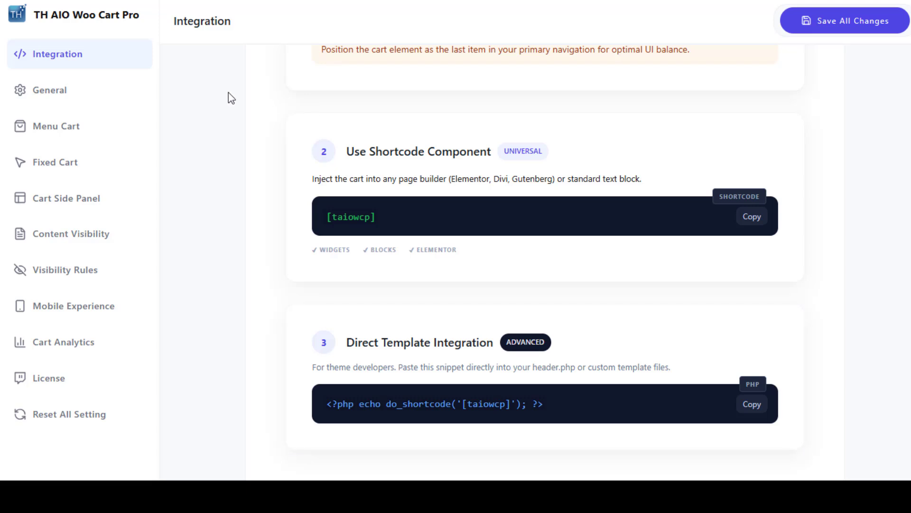
Open the General settings and switch Enable Cart off and back on
click(131, 93)
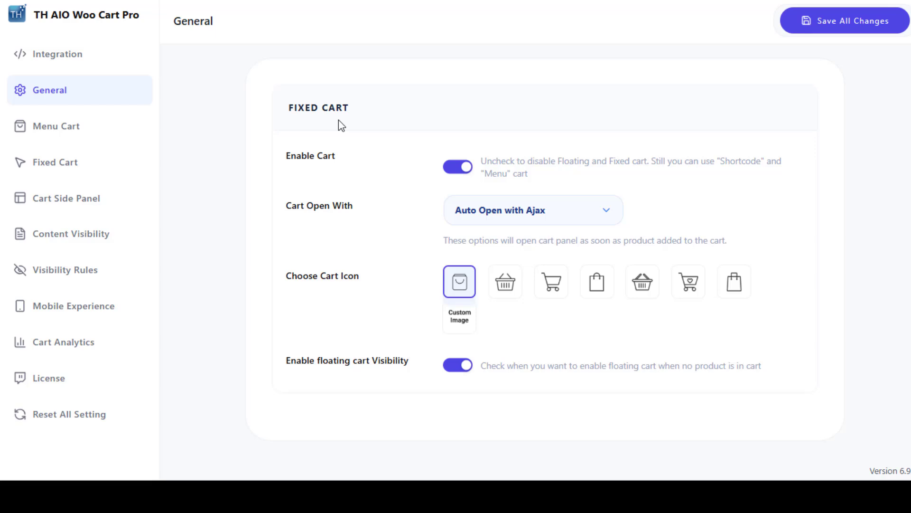
click(449, 173)
click(450, 176)
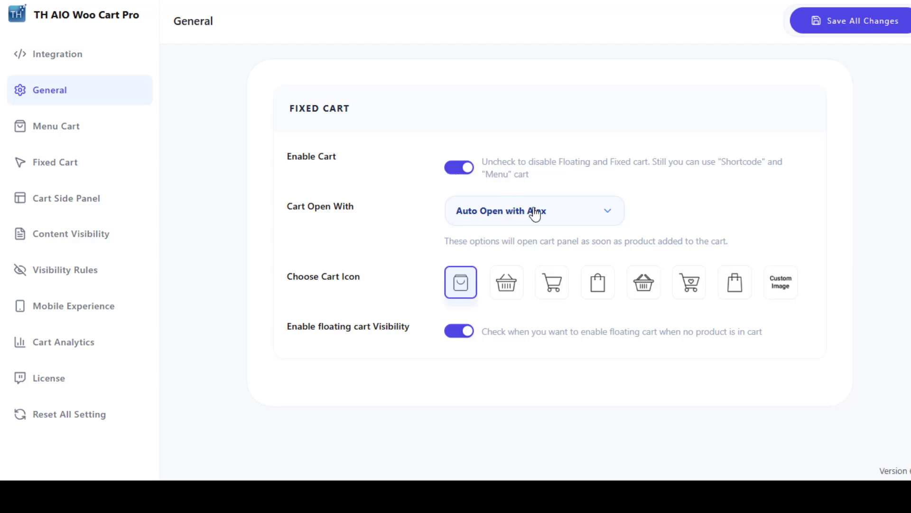
Try Auto Open with Image fly Effect as the Cart Open With option and return it to Auto Open with Ajax
click(535, 213)
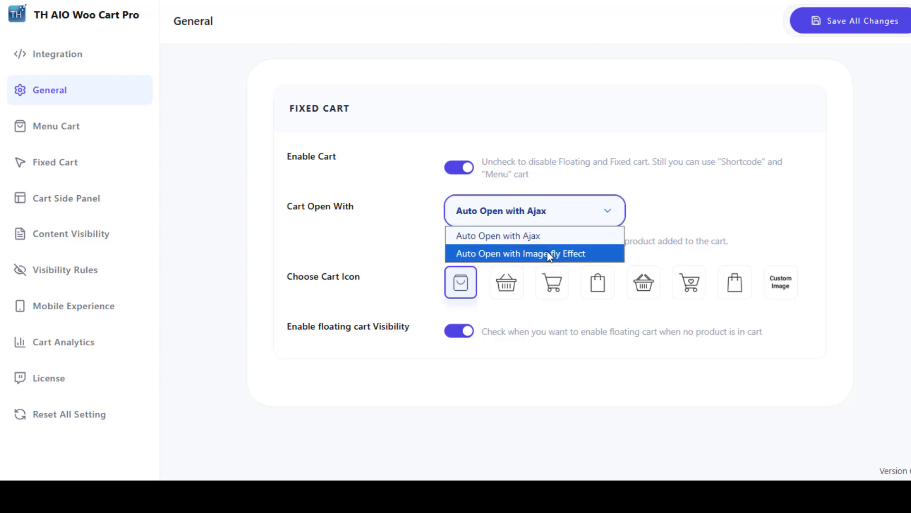
click(549, 253)
click(555, 223)
click(559, 240)
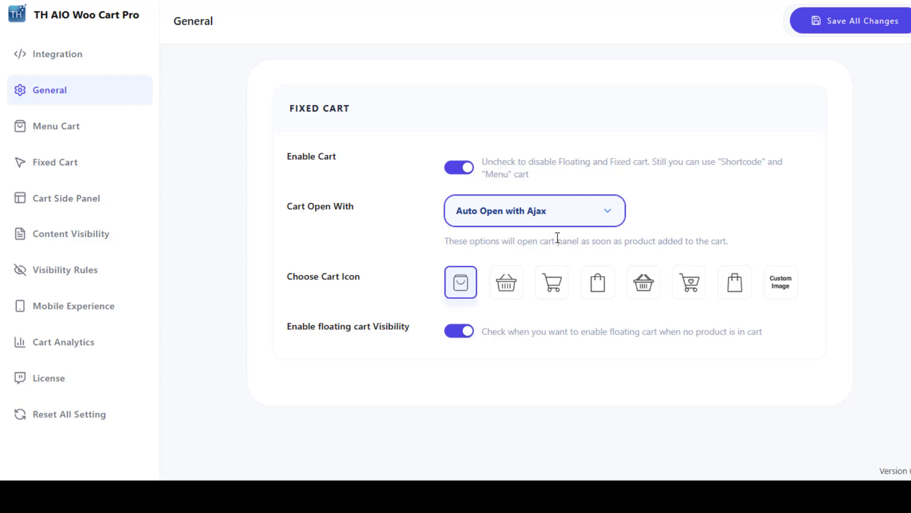
Try the basket, shopping cart and Custom Image icons before reselecting the first bag icon, and switch floating cart visibility off and back on
click(517, 291)
click(546, 290)
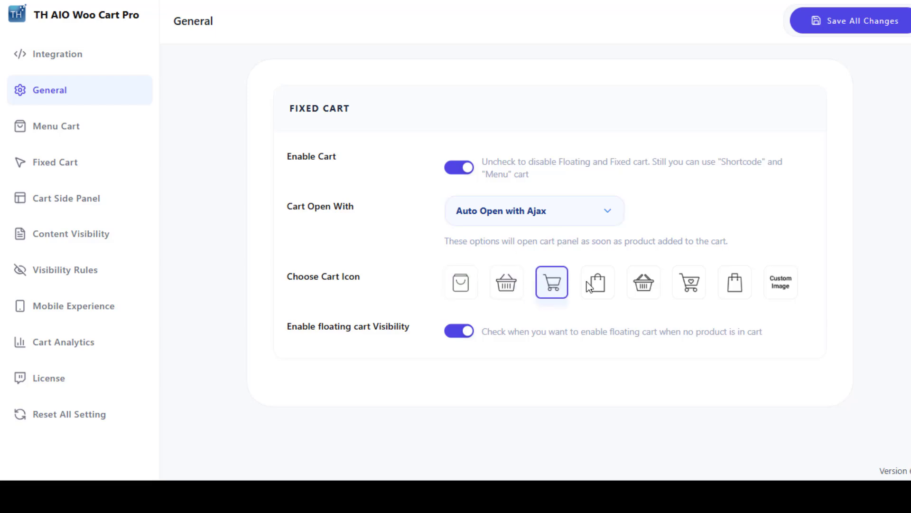
click(781, 282)
scroll(625, 275, down, 3)
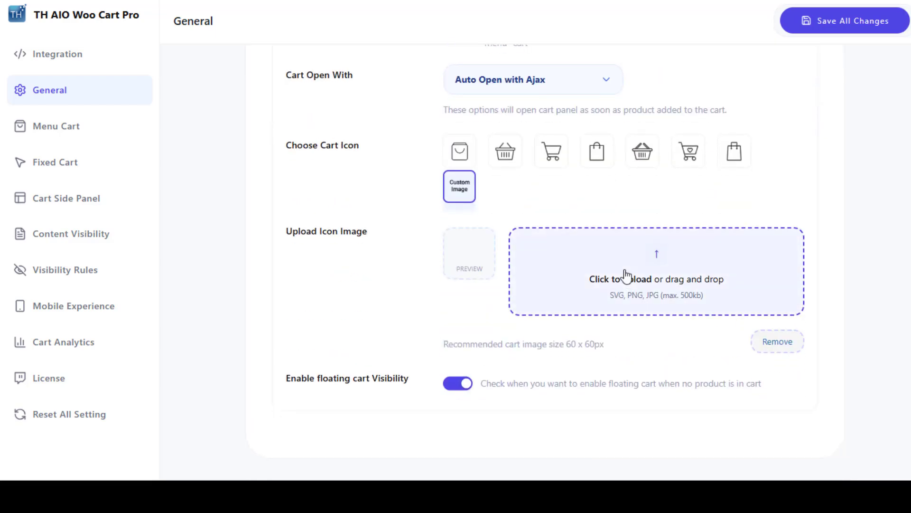
click(459, 154)
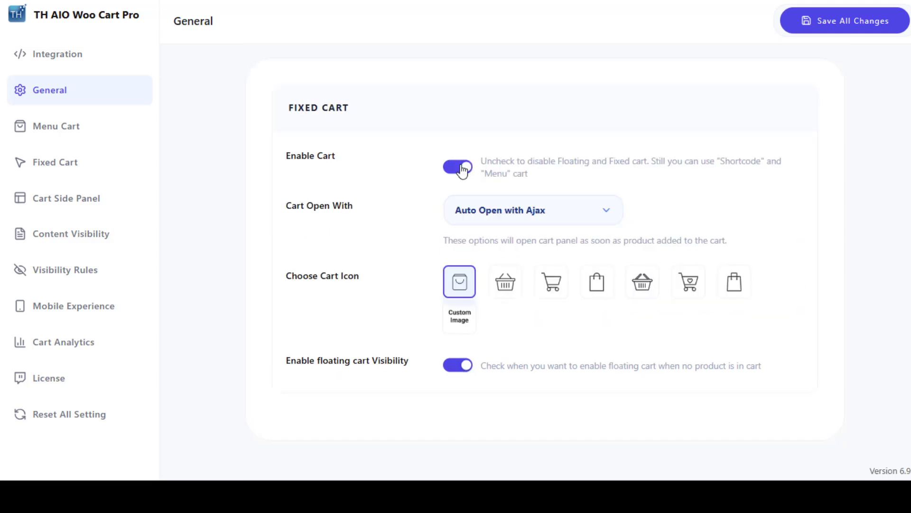
click(466, 373)
click(461, 374)
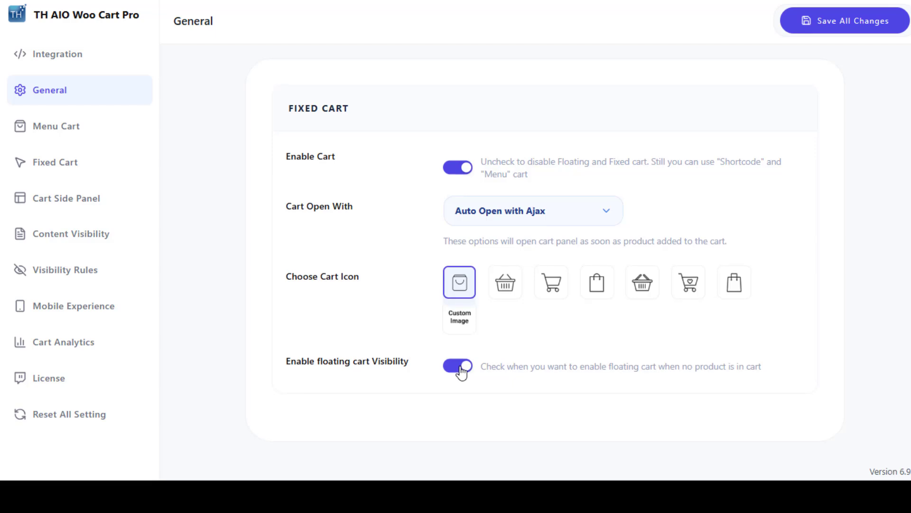
Open the Menu Cart settings and switch Show Price and Show Quantity off and back on
click(130, 136)
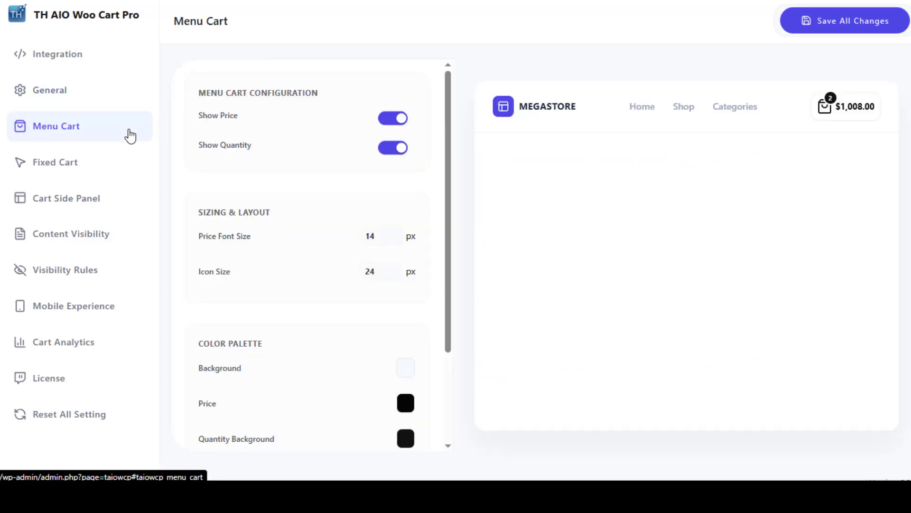
click(393, 120)
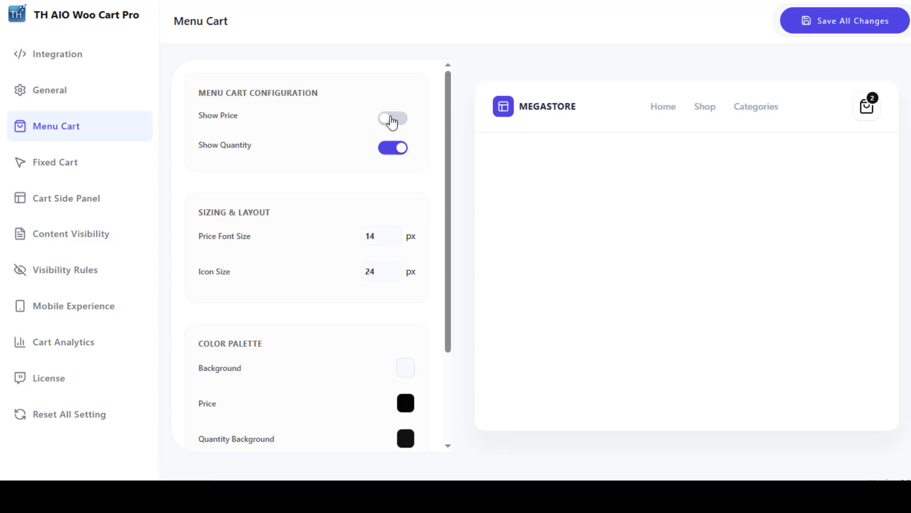
click(392, 120)
click(398, 149)
click(398, 148)
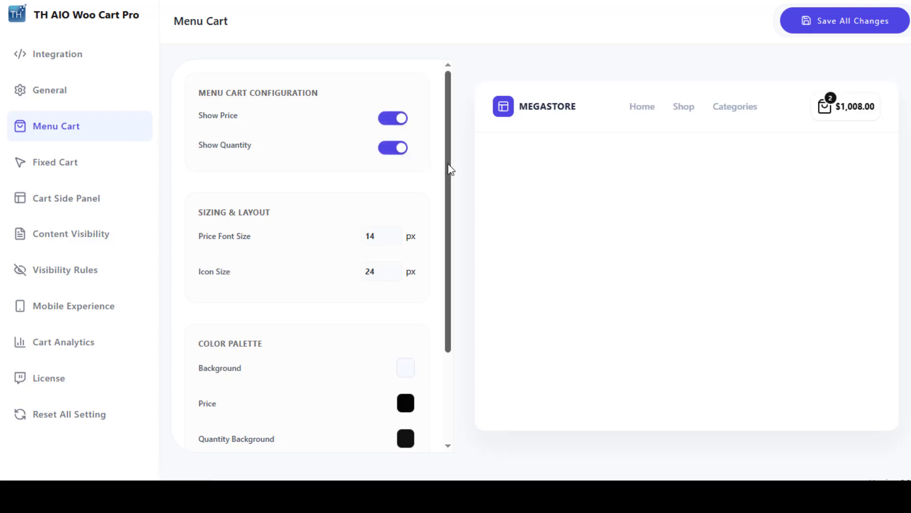
Change the menu cart's Price color to dark red in the Color Palette
drag(450, 171, 451, 256)
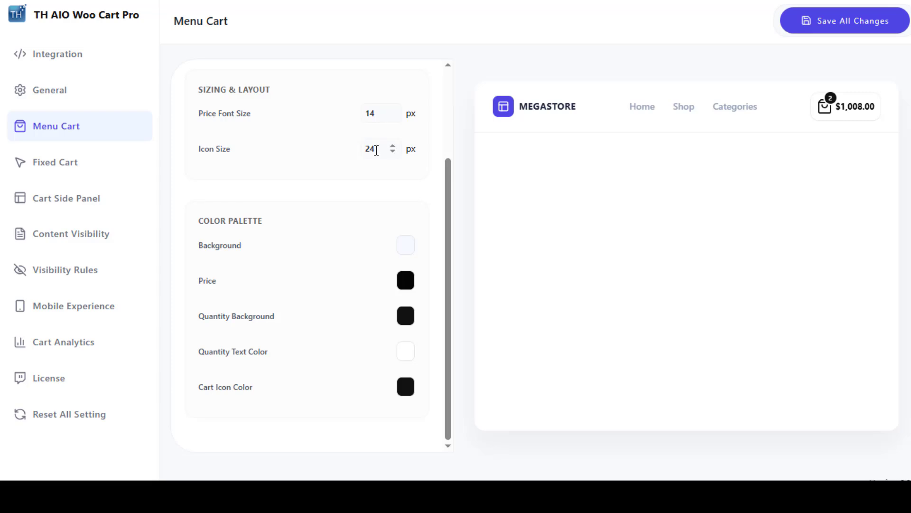
click(406, 281)
drag(415, 303, 465, 342)
click(433, 273)
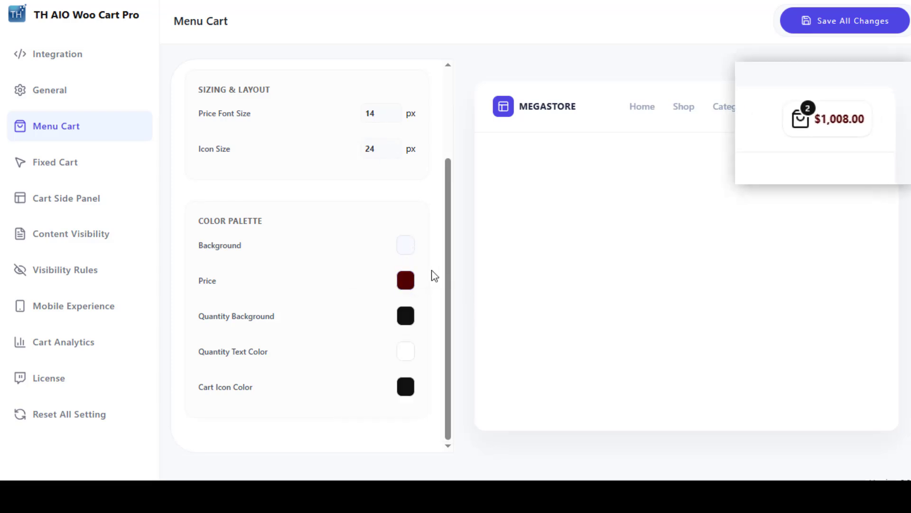
Change the menu cart's Quantity Background color to grey and save all changes
click(406, 315)
mouse_move(378, 361)
mouse_down()
mouse_move(368, 346)
mouse_move(432, 329)
mouse_move(397, 332)
mouse_move(348, 359)
mouse_move(346, 372)
mouse_up()
click(336, 287)
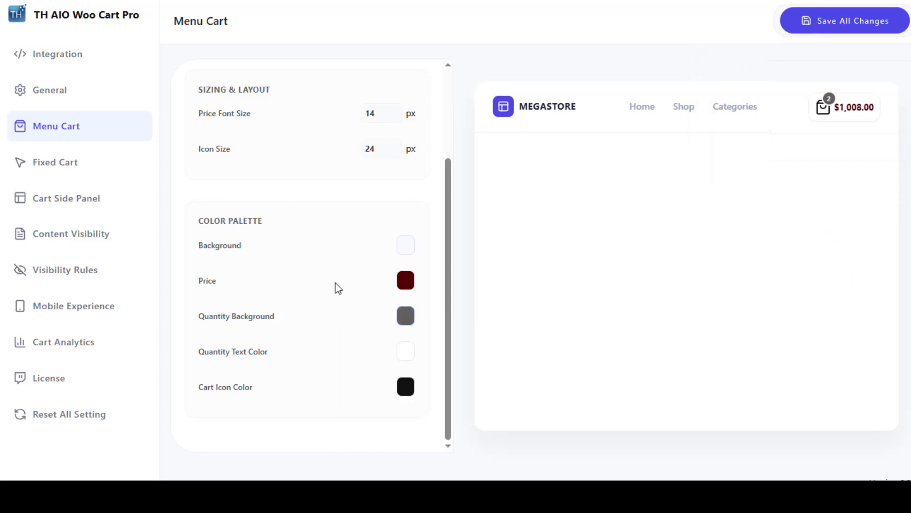
click(831, 30)
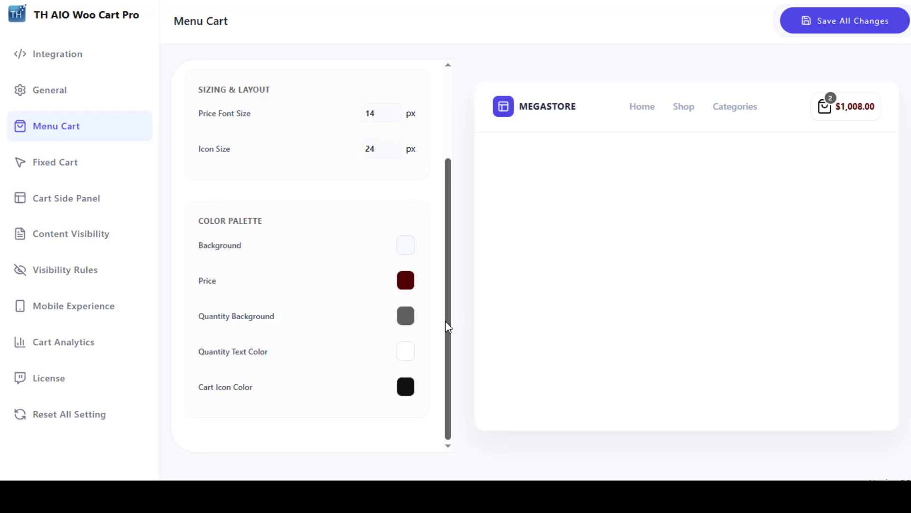
scroll(448, 326, up, 3)
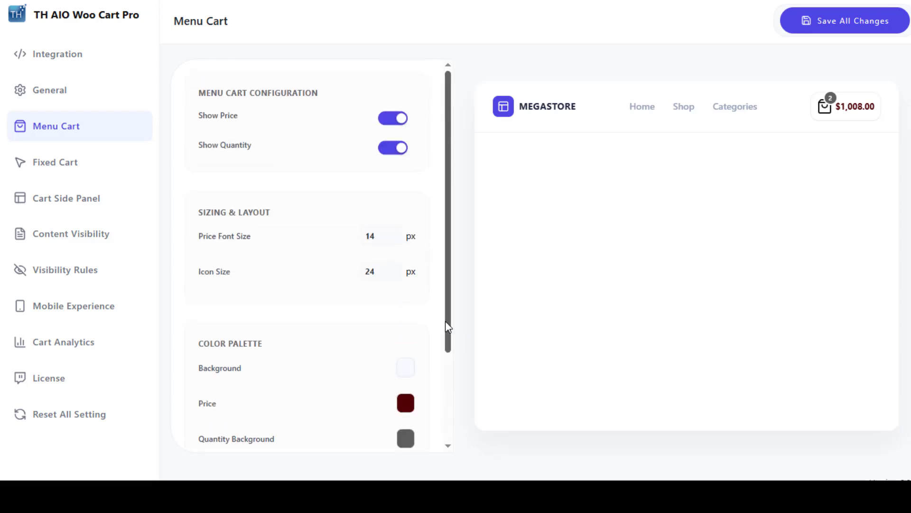
Open the Fixed Cart settings, switch Show Quantity off and back on, and try the second Cart Style before reselecting the first
click(128, 168)
click(393, 178)
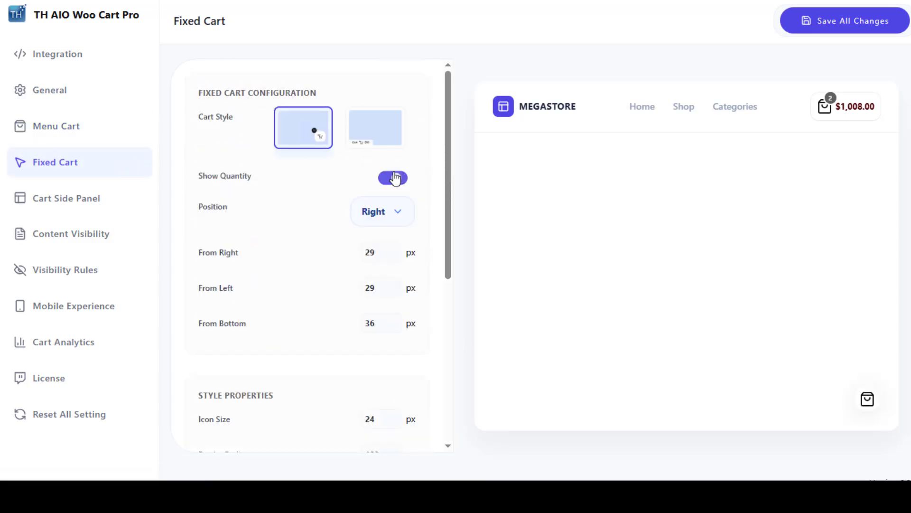
click(393, 178)
click(368, 131)
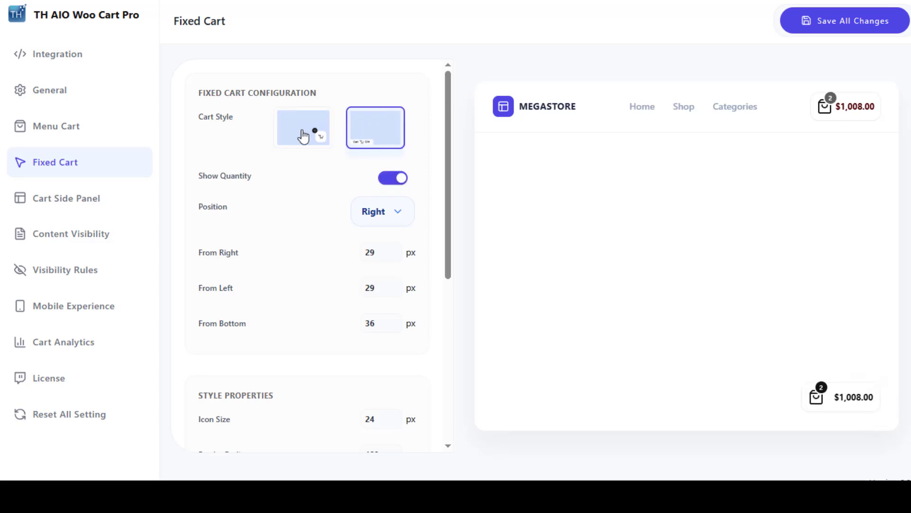
click(304, 134)
Try Left as the fixed cart's Position, return it to Right, and look through its Style Properties and Color Palette
click(385, 209)
click(390, 256)
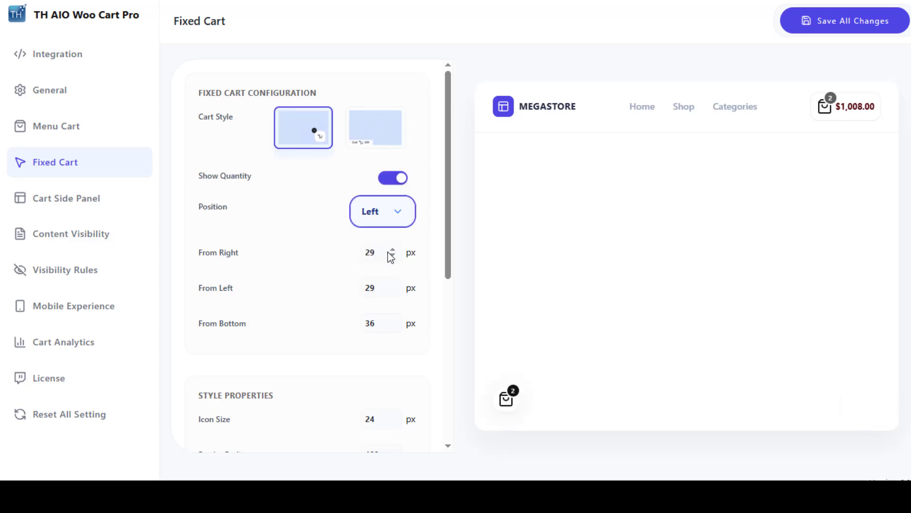
click(383, 224)
click(387, 236)
drag(448, 235, 454, 391)
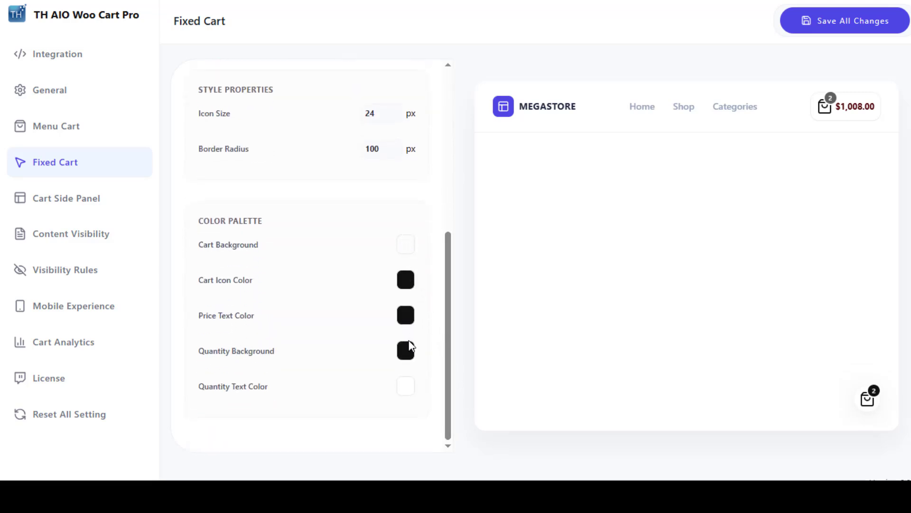
drag(445, 369, 451, 173)
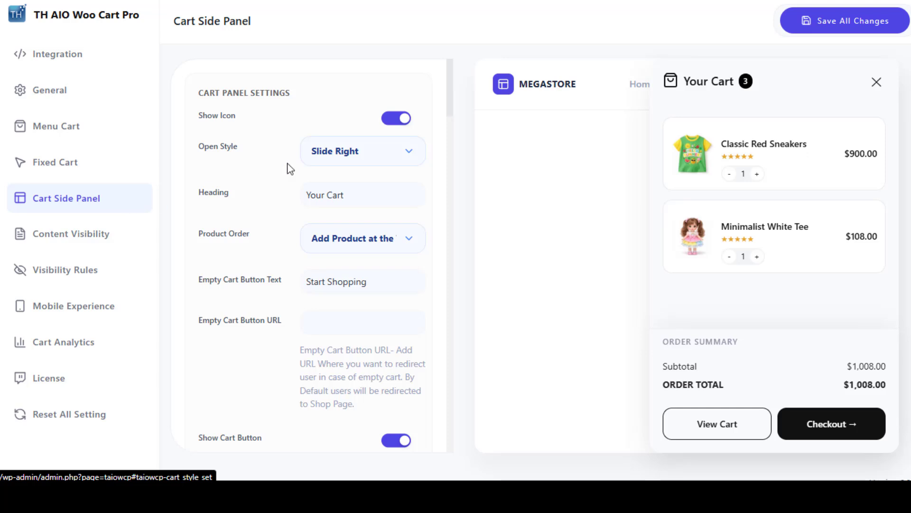
Switch the cart side panel's Show Icon off and back on, and try Slide Left and Cart Page before returning Open Style to Slide Right
click(394, 120)
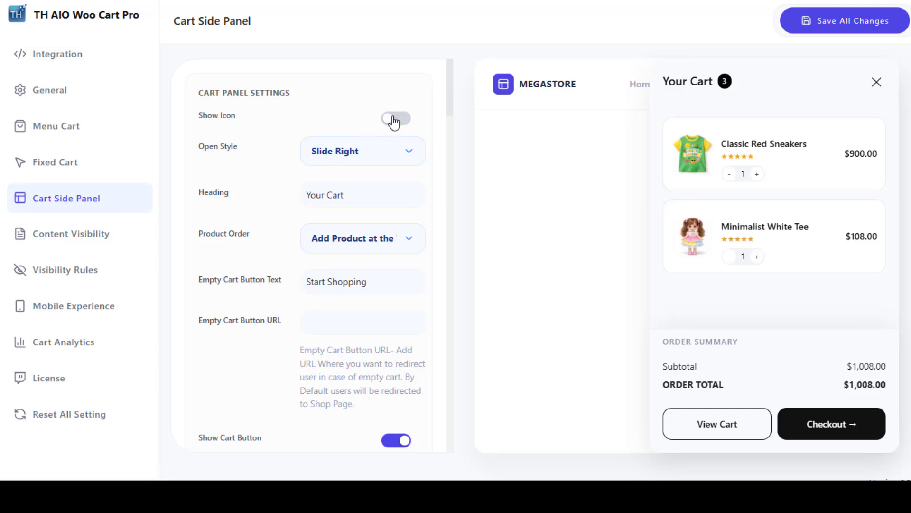
click(394, 120)
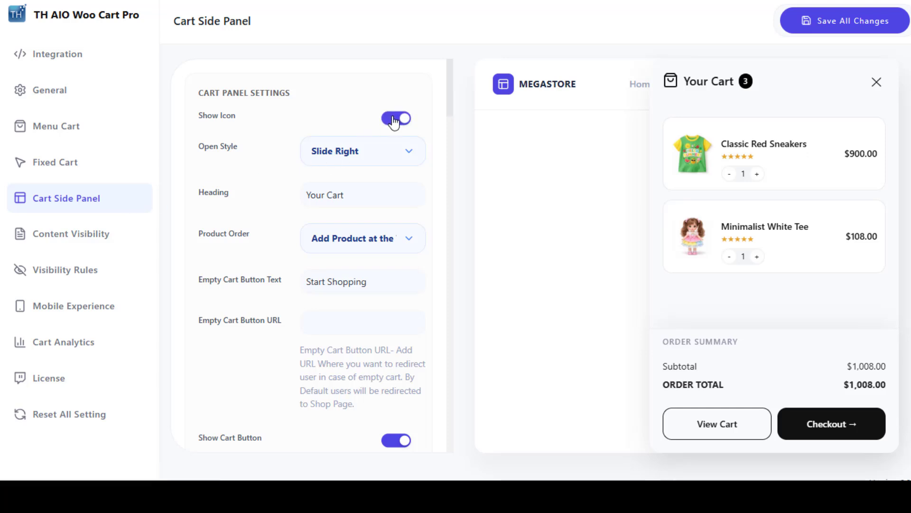
click(394, 156)
click(363, 193)
click(378, 154)
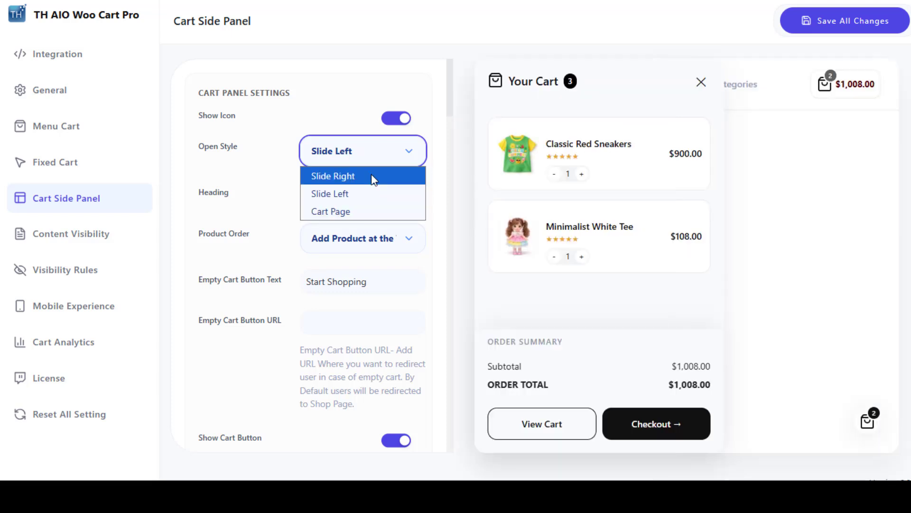
click(355, 211)
click(384, 152)
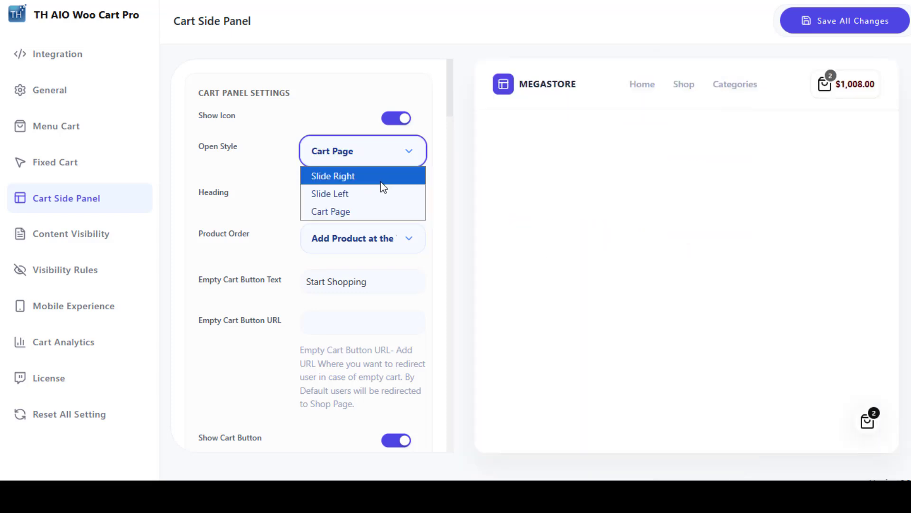
click(383, 179)
Examine the cart side panel's Product Order options and its Empty Cart Button Text and URL fields
click(383, 249)
click(369, 281)
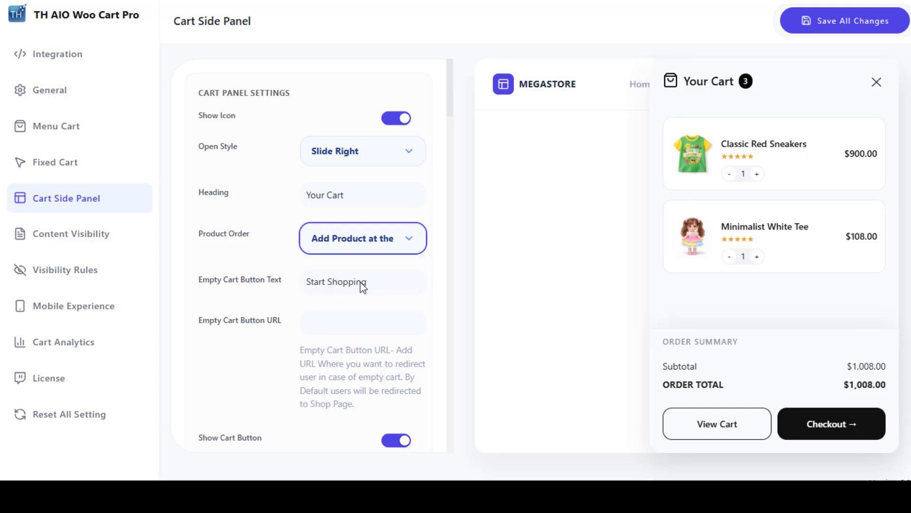
click(378, 238)
click(378, 265)
scroll(367, 167, down, 3)
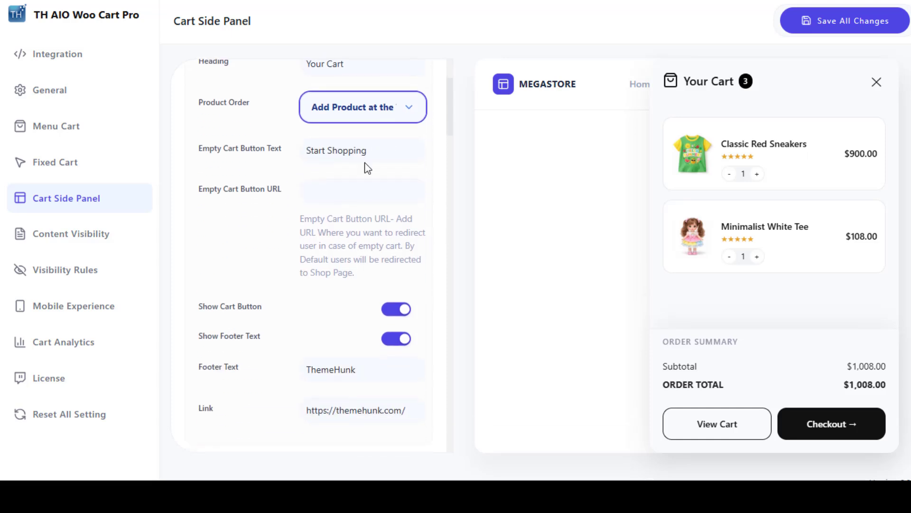
drag(366, 150, 300, 155)
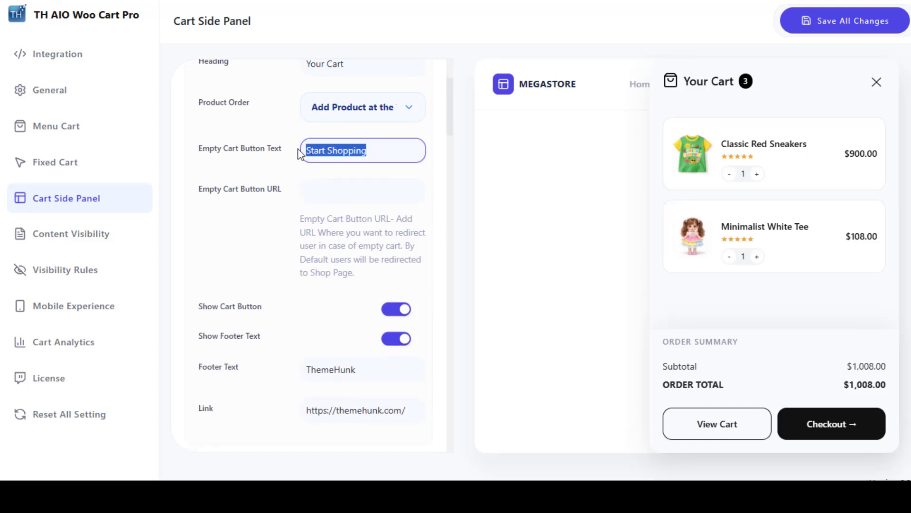
click(335, 186)
mouse_move(451, 114)
mouse_down()
mouse_move(446, 450)
mouse_move(456, 107)
mouse_up()
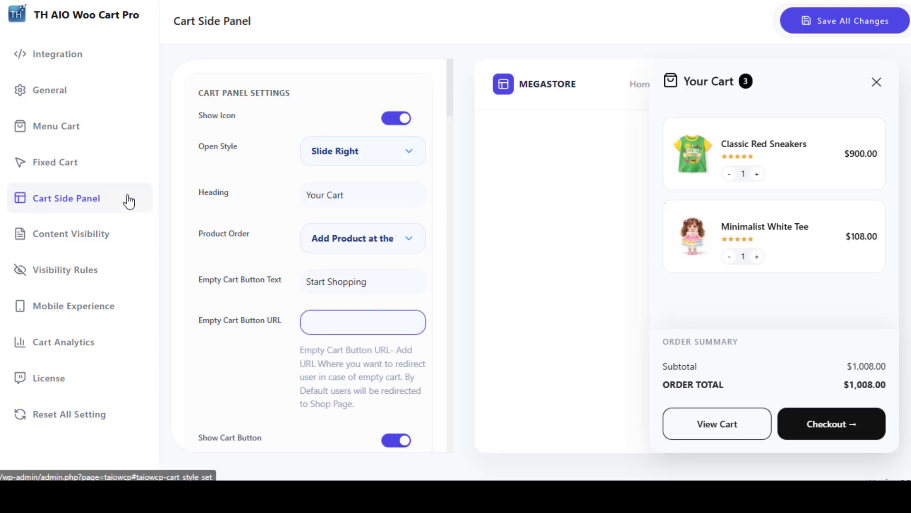
Open the Content Visibility settings and switch Product Price off and back on
click(129, 245)
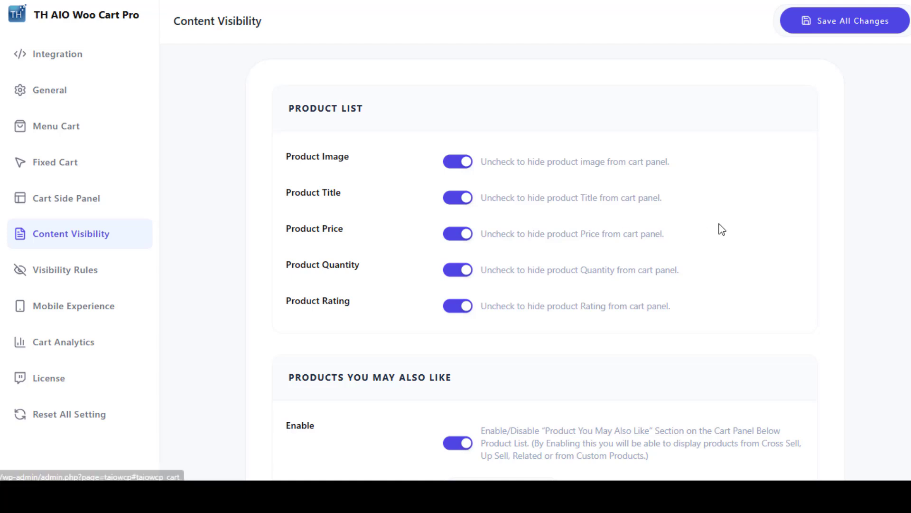
scroll(857, 159, down, 2)
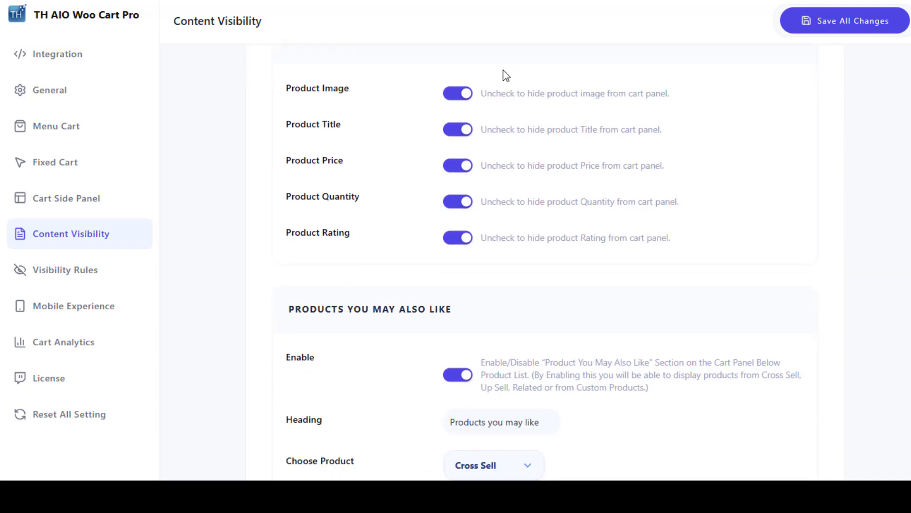
click(459, 166)
click(459, 166)
Look at the Choose Product options for the Products You May Also Like section, keeping Cross Sell
scroll(458, 168, down, 5)
scroll(545, 262, down, 1)
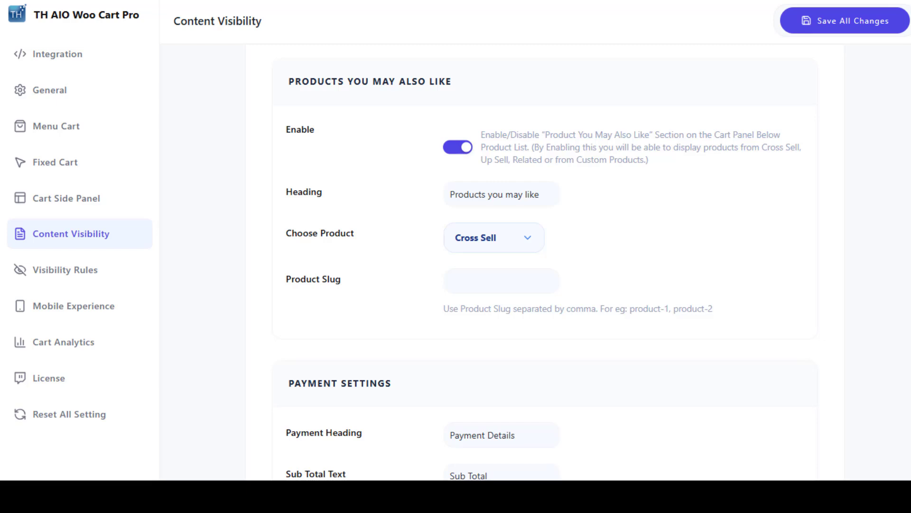
scroll(545, 262, up, 1)
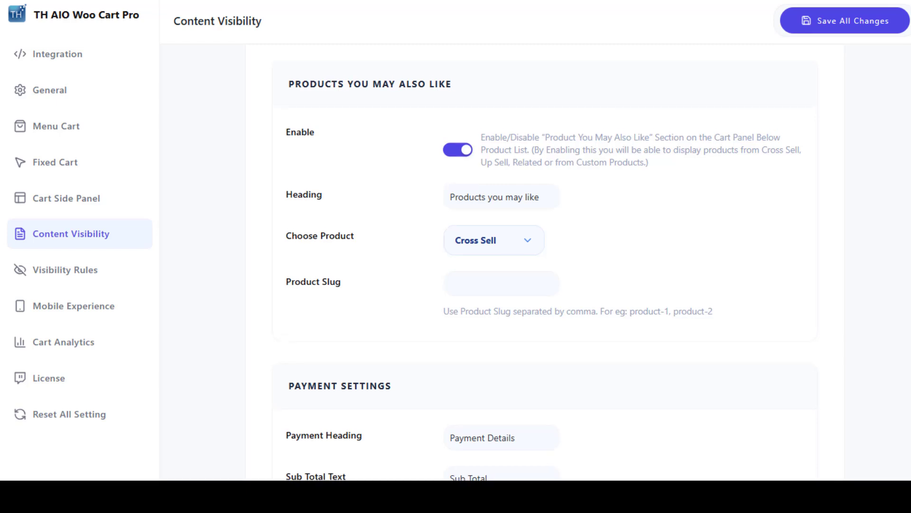
click(529, 247)
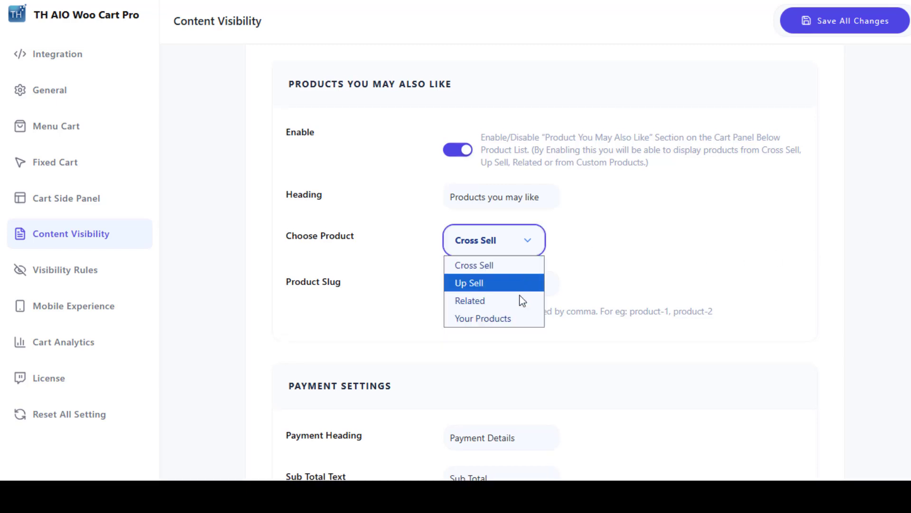
click(529, 245)
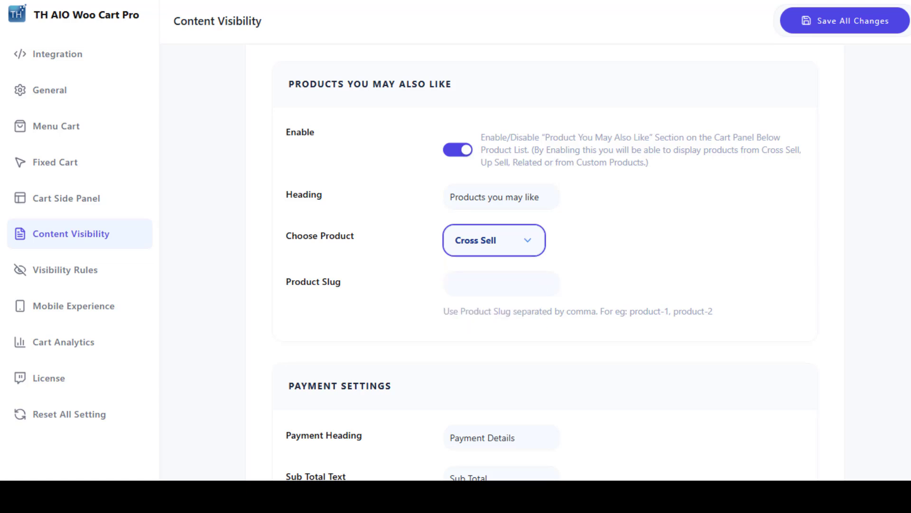
Review the Payment and Coupon Settings, switching Show Coupon List off and back on and checking the Apply Coupon Button Text
scroll(528, 244, down, 6)
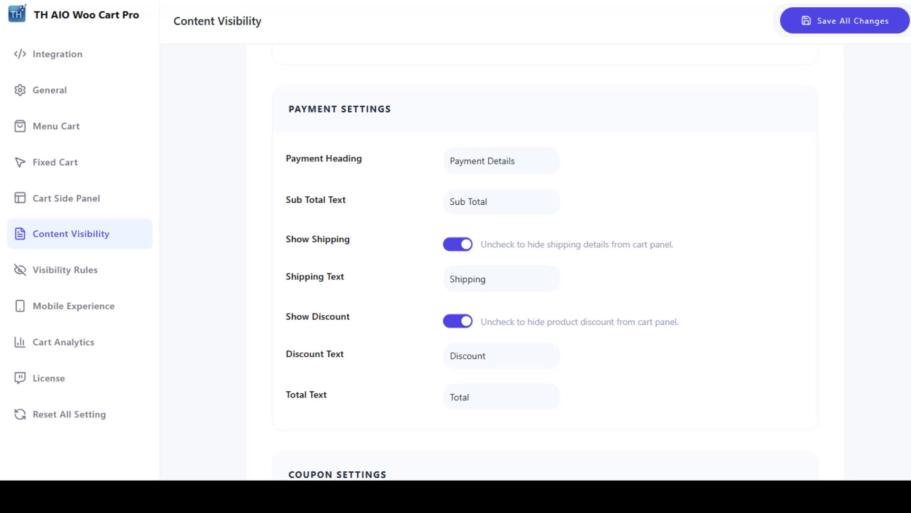
scroll(529, 245, down, 7)
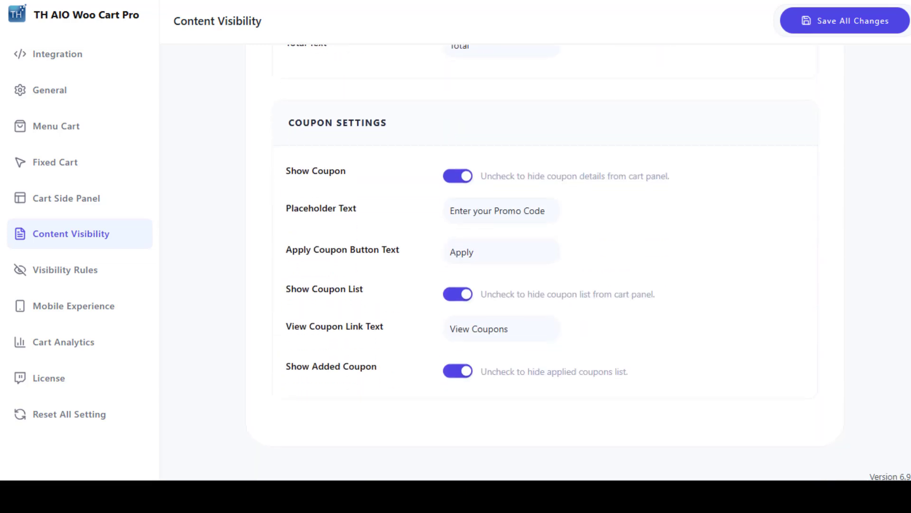
click(464, 298)
click(464, 299)
drag(490, 255, 428, 260)
click(624, 256)
scroll(834, 87, up, 5)
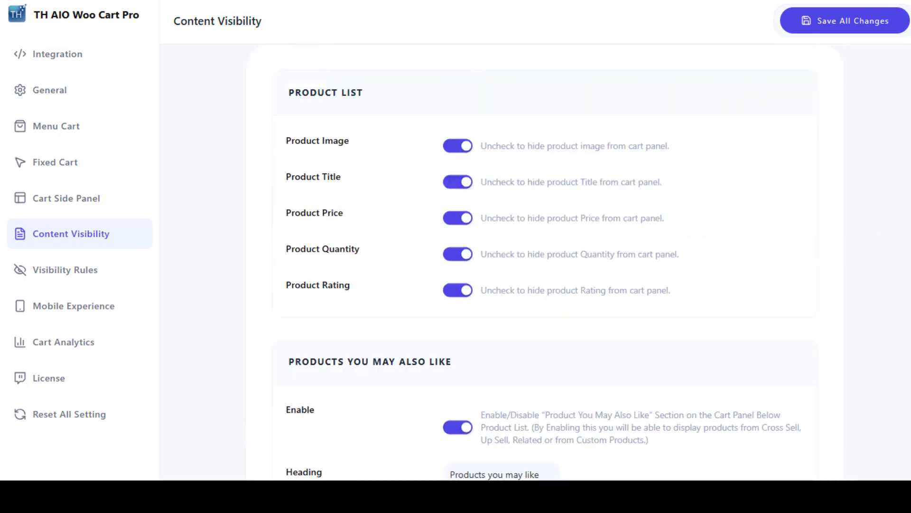
Open the Visibility Rules, switch Hide on Cart Page and Hide on Home Page on and back off, and review Hide Cart from Pages
click(122, 271)
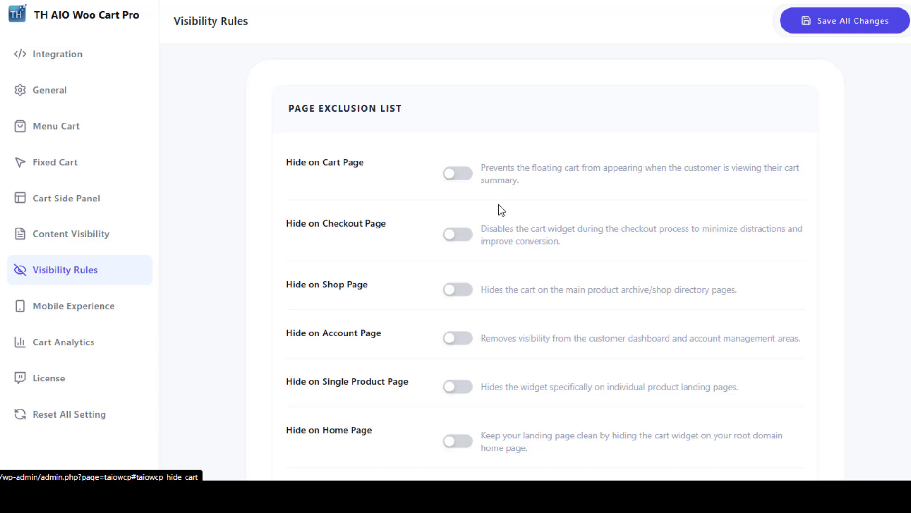
click(459, 178)
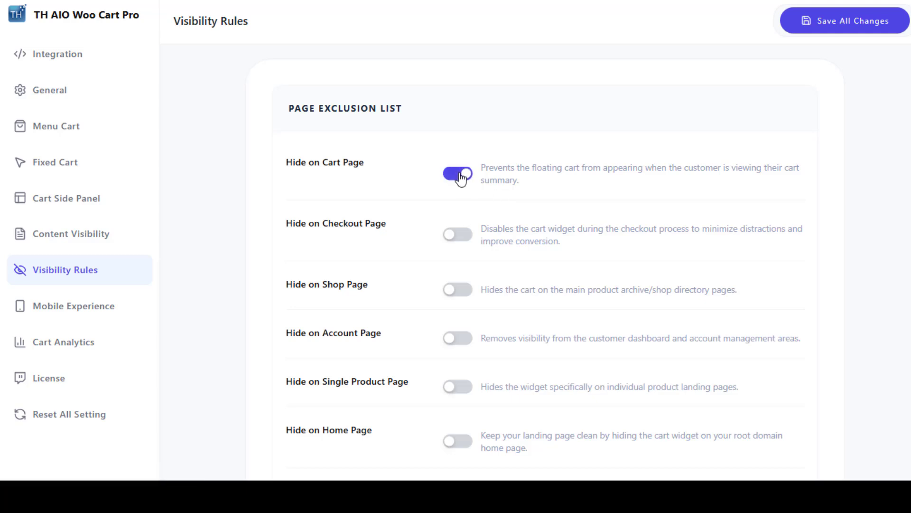
click(459, 178)
scroll(549, 198, down, 4)
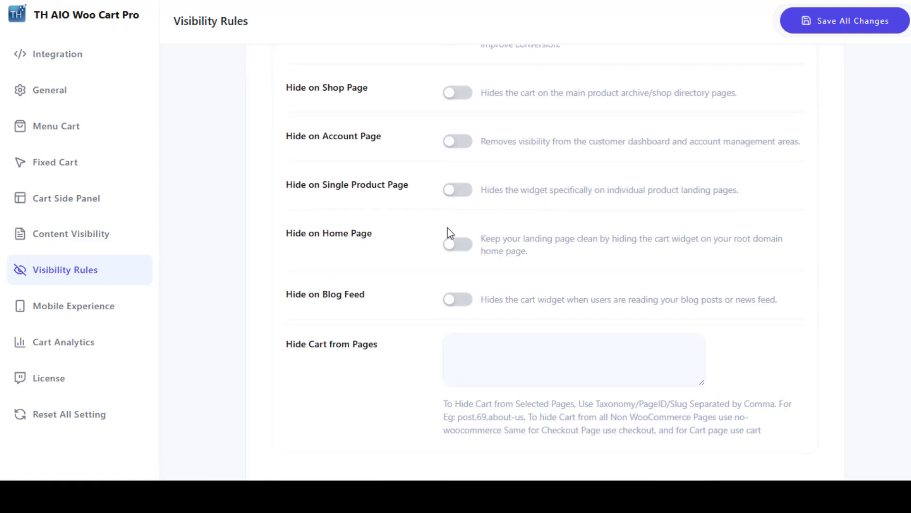
click(459, 252)
click(459, 251)
scroll(536, 256, down, 1)
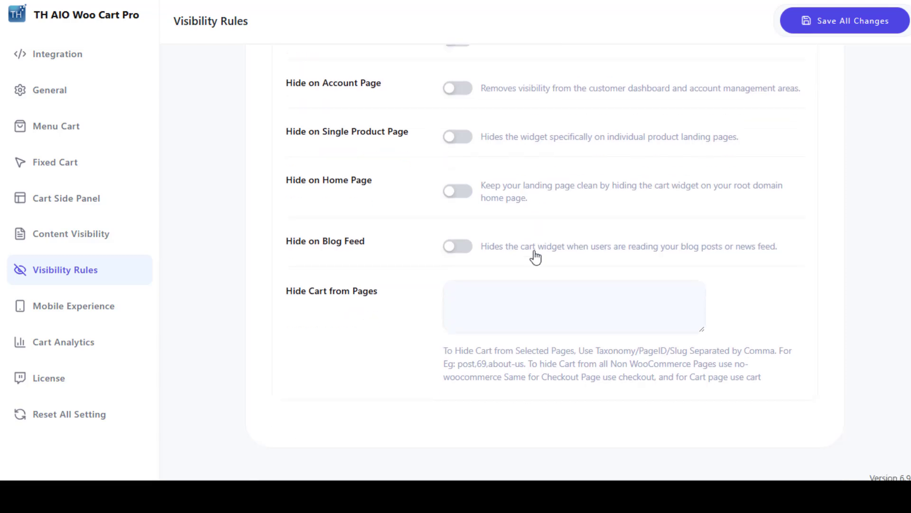
scroll(535, 257, down, 1)
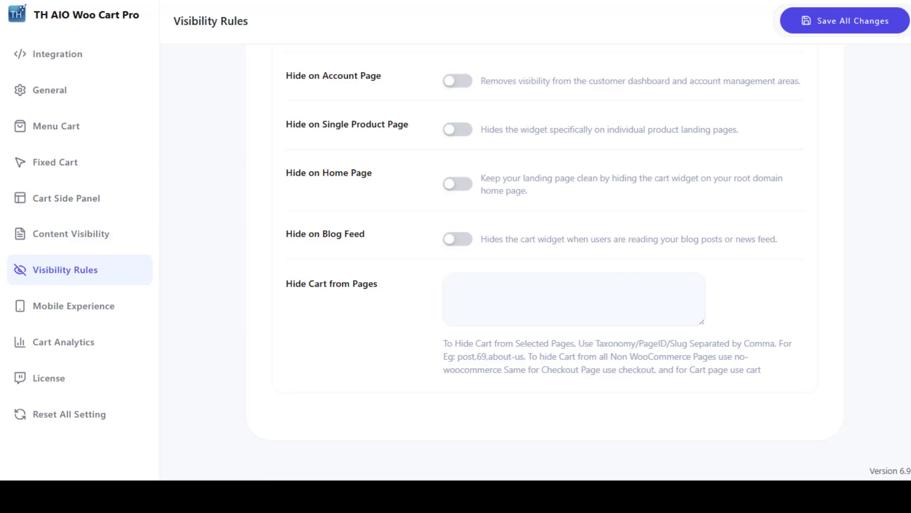
scroll(535, 237, up, 5)
Open the Mobile Experience settings, try the menu cart's Disable and Disable Cart Quantity options, and turn on Disable Cart Price
click(138, 311)
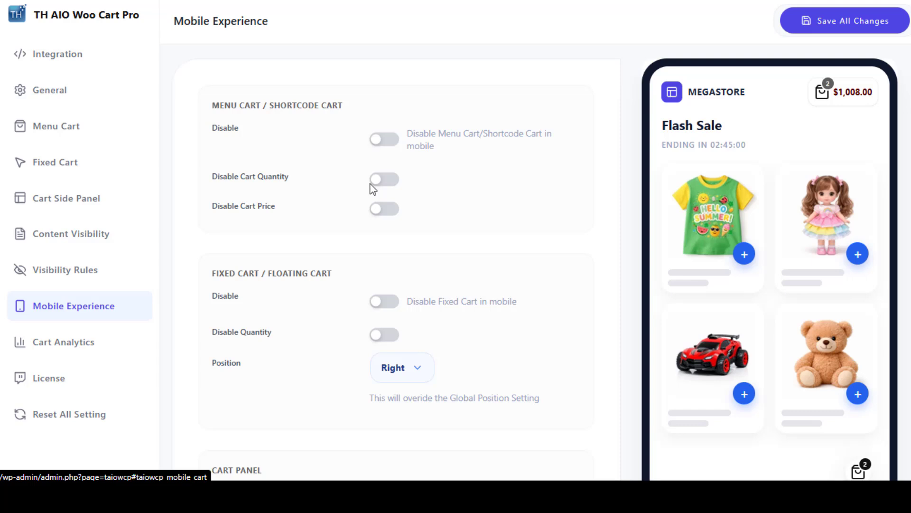
click(385, 139)
click(386, 139)
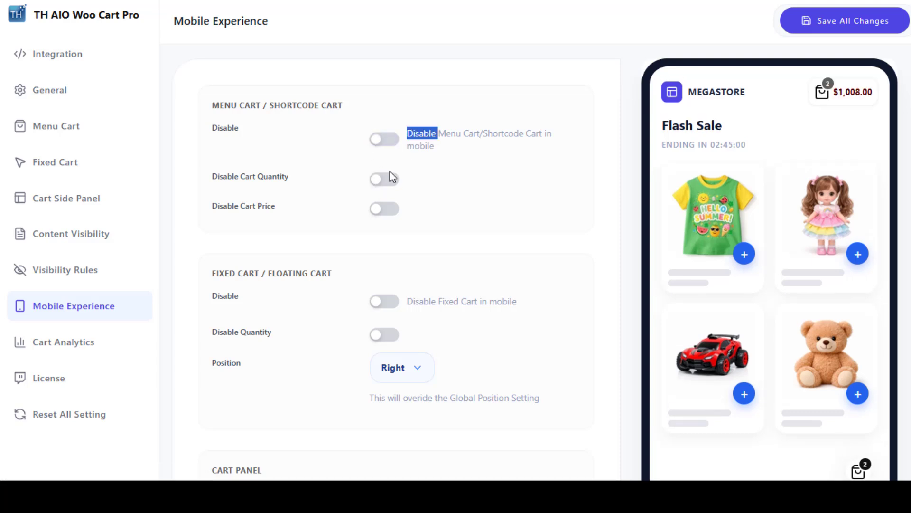
click(388, 182)
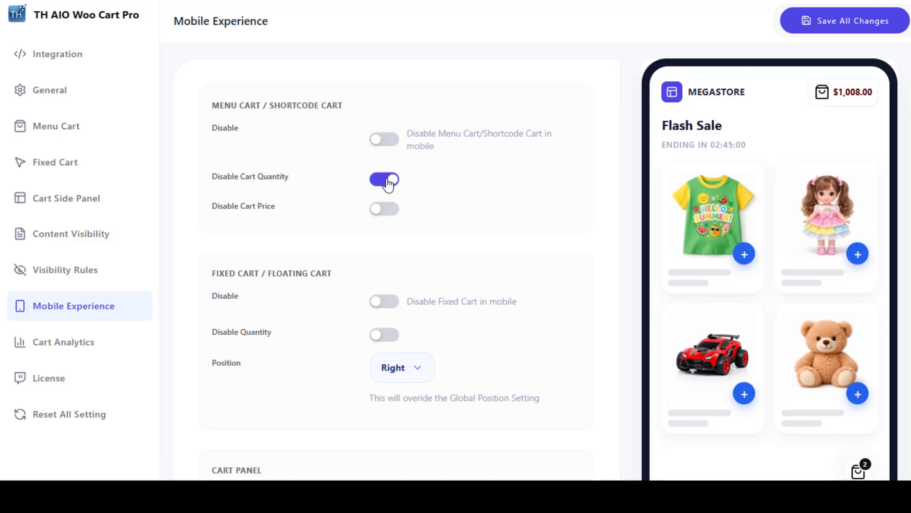
click(386, 211)
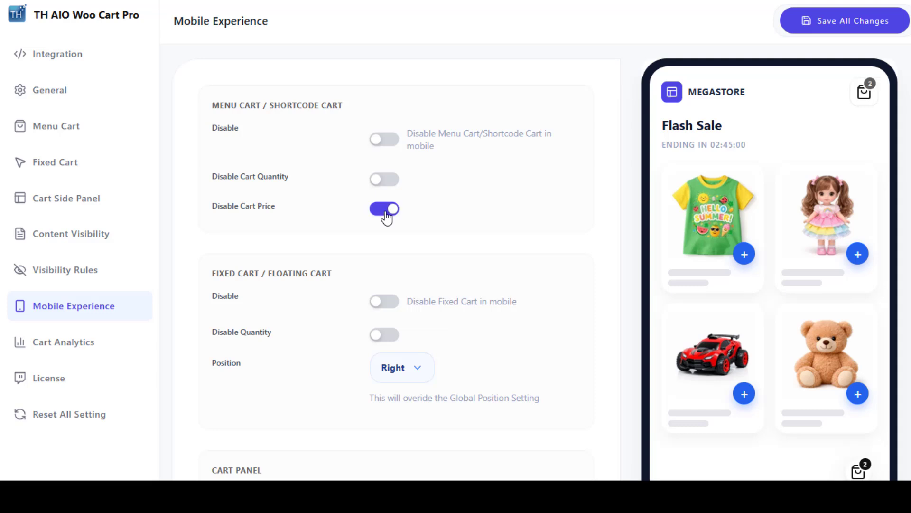
Turn off the menu cart's Disable Cart Price, and try the fixed cart's Disable and Disable Quantity options, switching both back off
click(386, 211)
scroll(414, 284, down, 3)
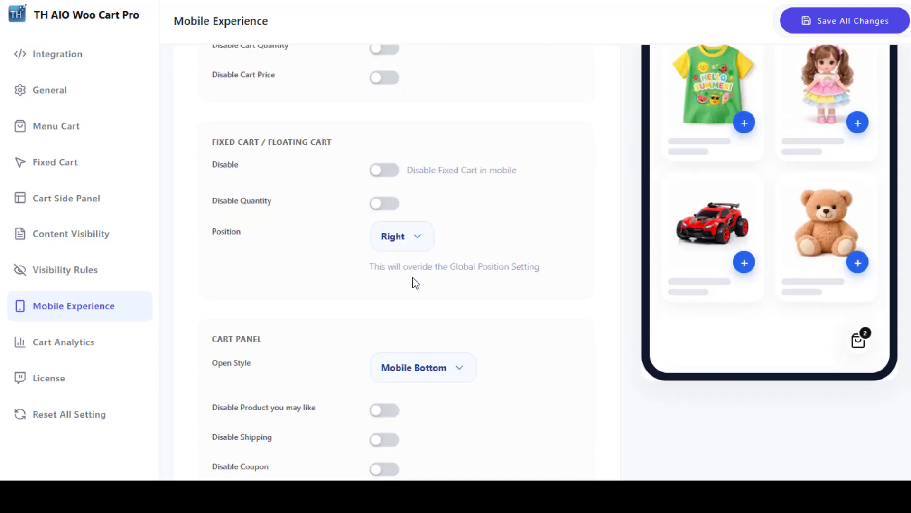
click(375, 172)
click(375, 172)
click(385, 204)
click(385, 204)
Check the mobile fixed cart's Position choices and the cart panel's Open Style choices, keeping Right and Mobile Bottom
click(400, 246)
click(409, 276)
click(410, 244)
click(411, 278)
scroll(478, 248, down, 2)
click(455, 278)
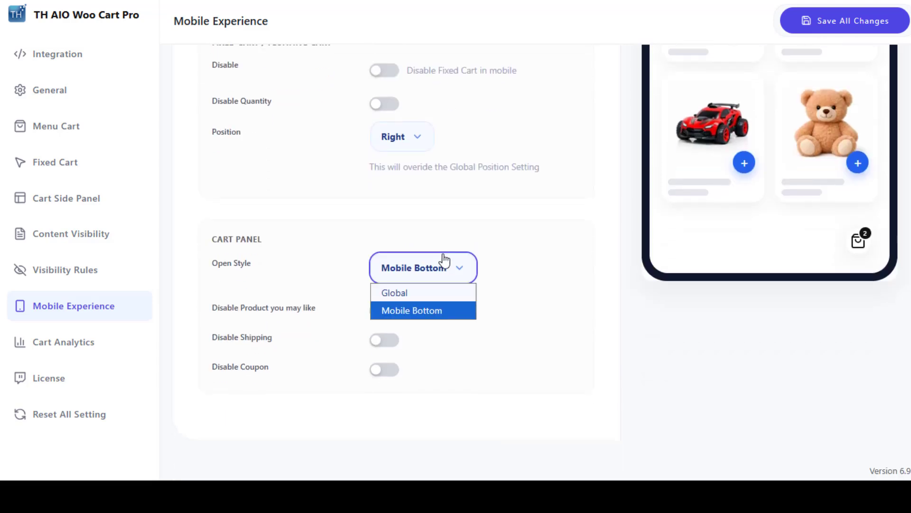
click(444, 266)
scroll(443, 266, up, 4)
scroll(396, 261, up, 1)
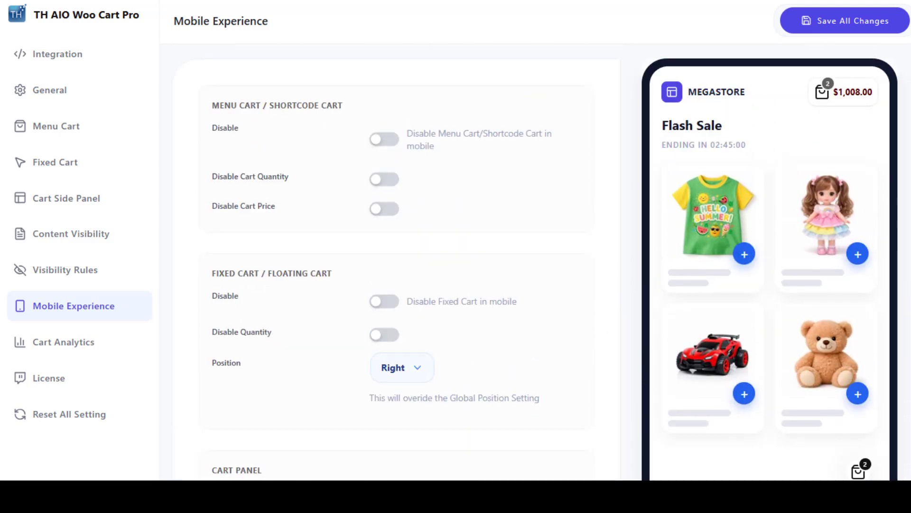
Open Cart Analytics and review the tracking status, customer sessions, product performance and data export options
click(129, 339)
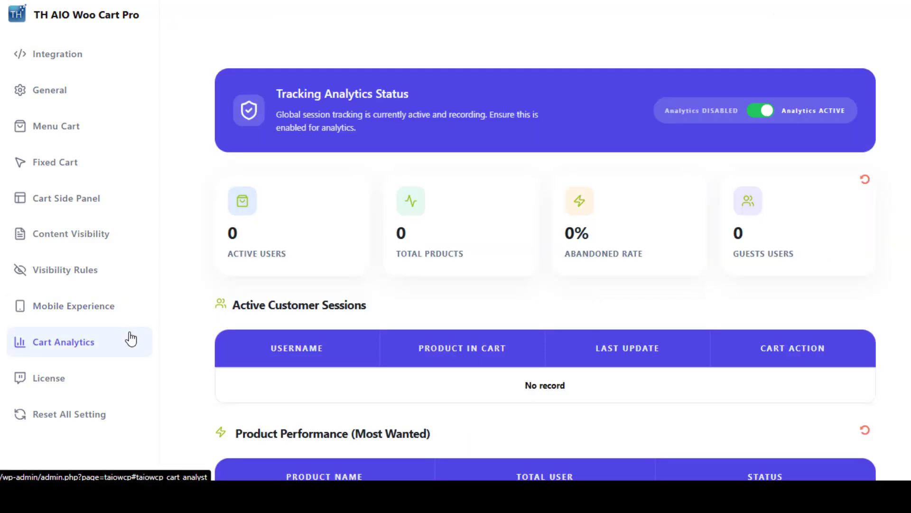
scroll(729, 195, down, 3)
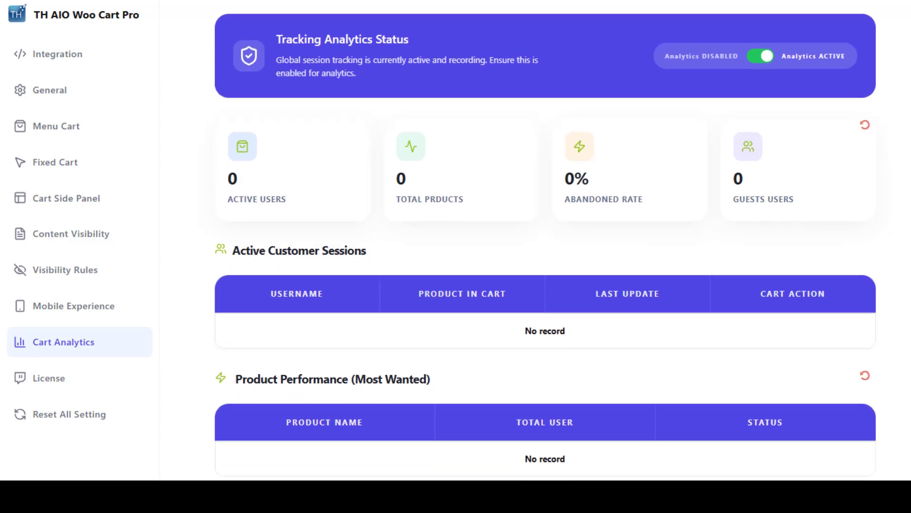
scroll(545, 233, down, 2)
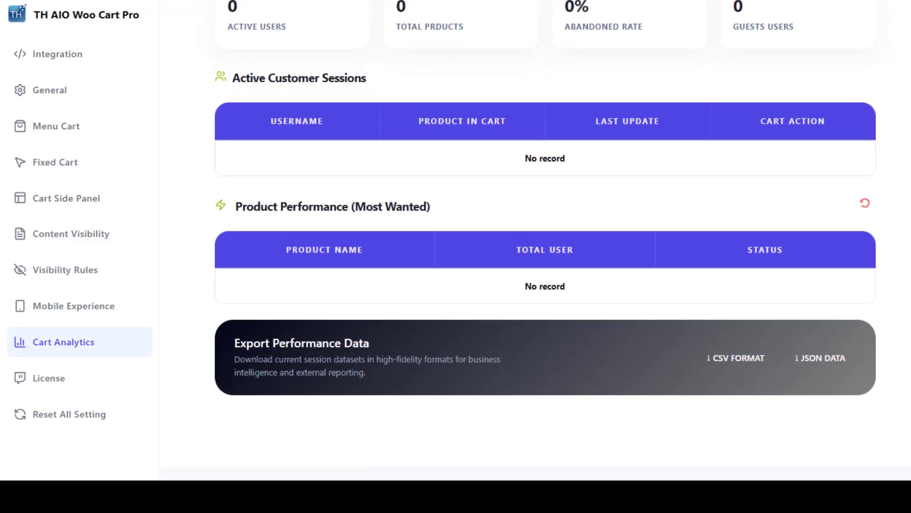
scroll(545, 206, up, 4)
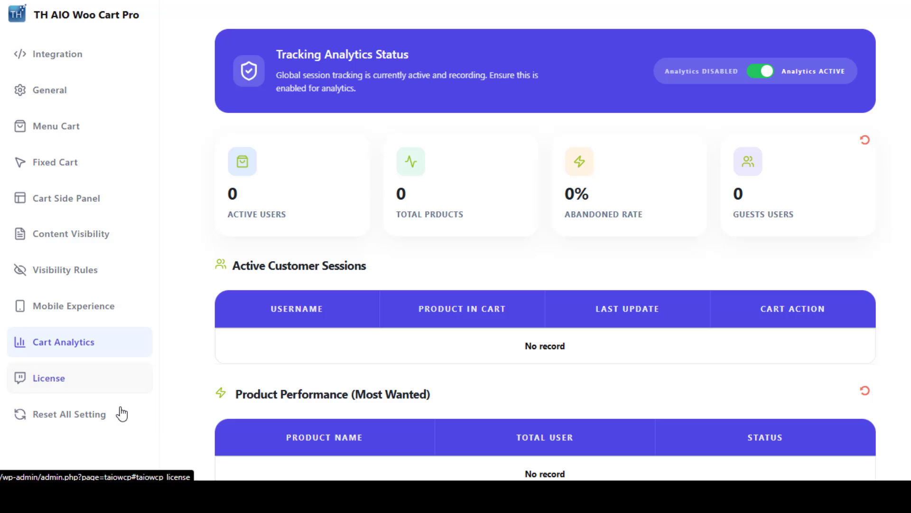
Reset all plugin settings to their default values and accept the confirmation
click(124, 421)
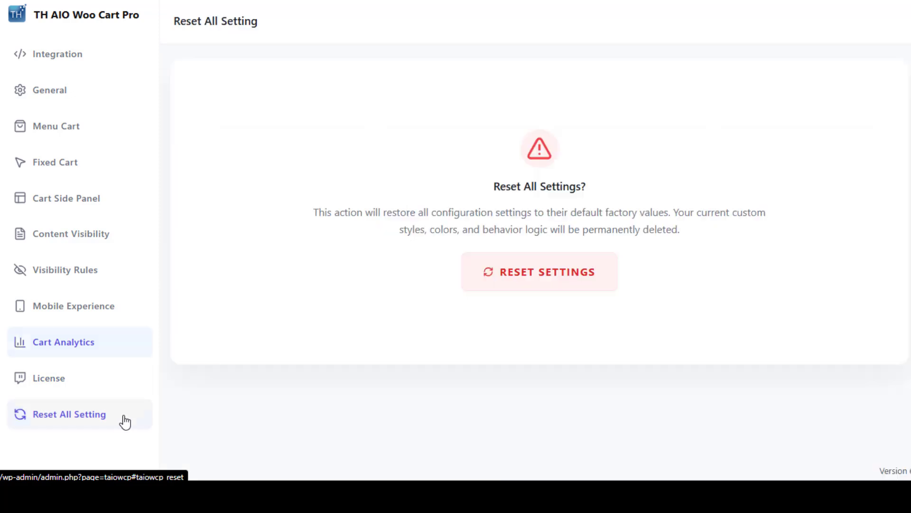
click(538, 279)
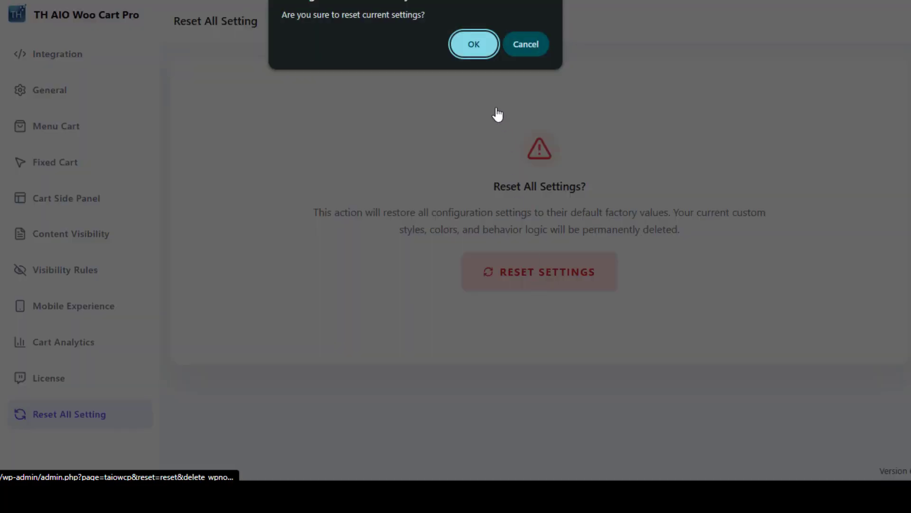
click(477, 44)
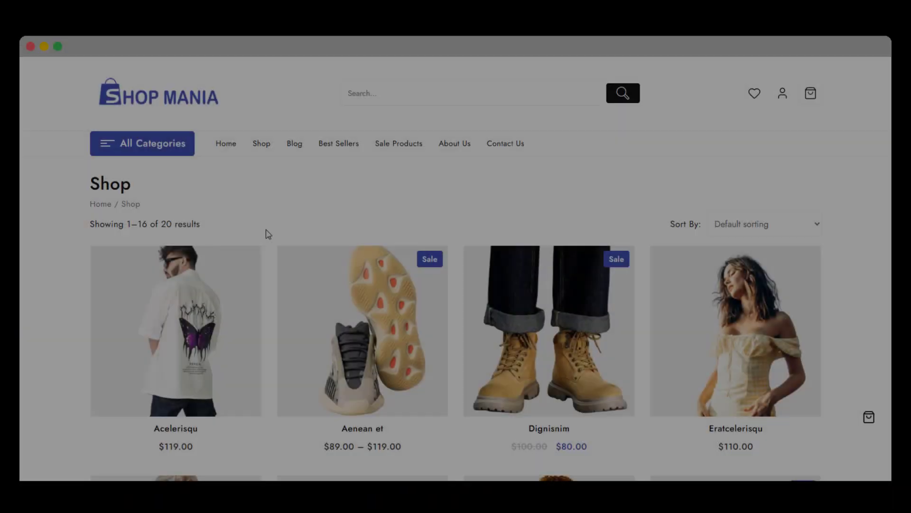
Add the Acelerisqu shirt and the Dignisnim boots to the cart from the Shop page
scroll(266, 234, down, 3)
click(204, 313)
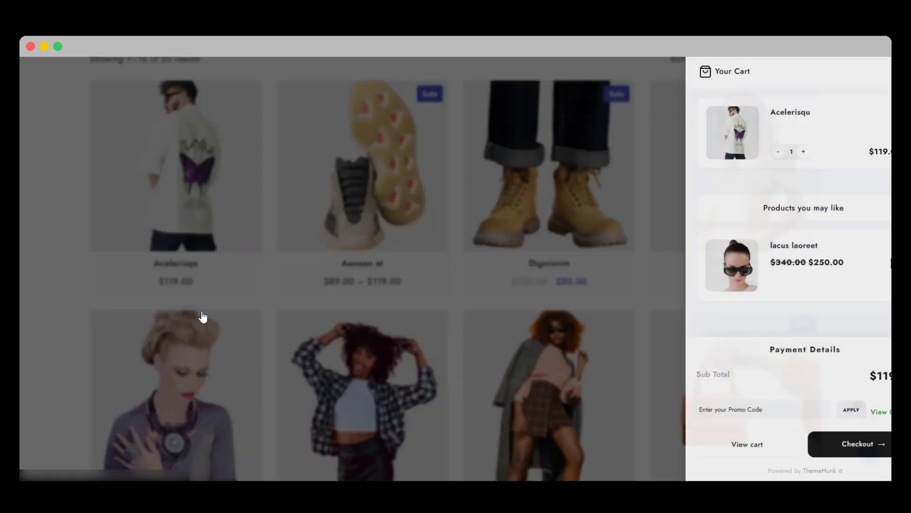
click(214, 315)
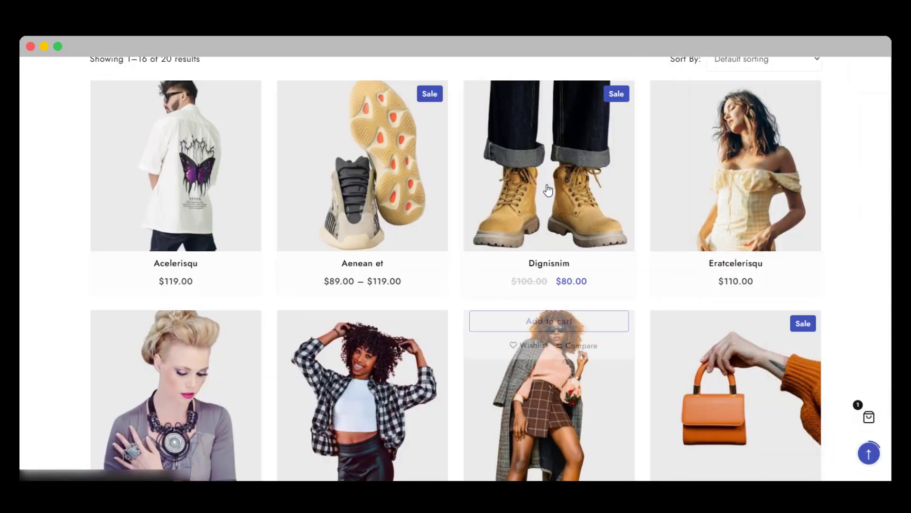
click(565, 311)
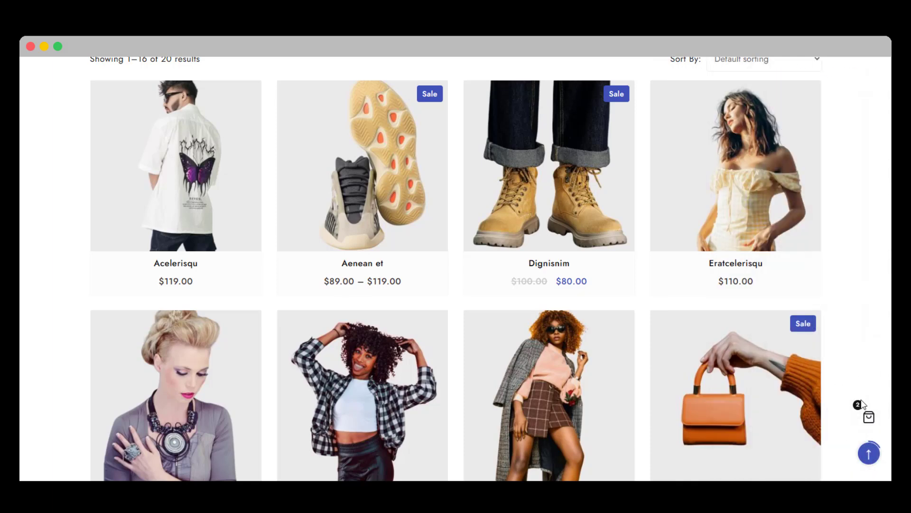
Open the floating cart, raise the Dignisnim quantity to 2 and look at the Products you may like section
click(868, 415)
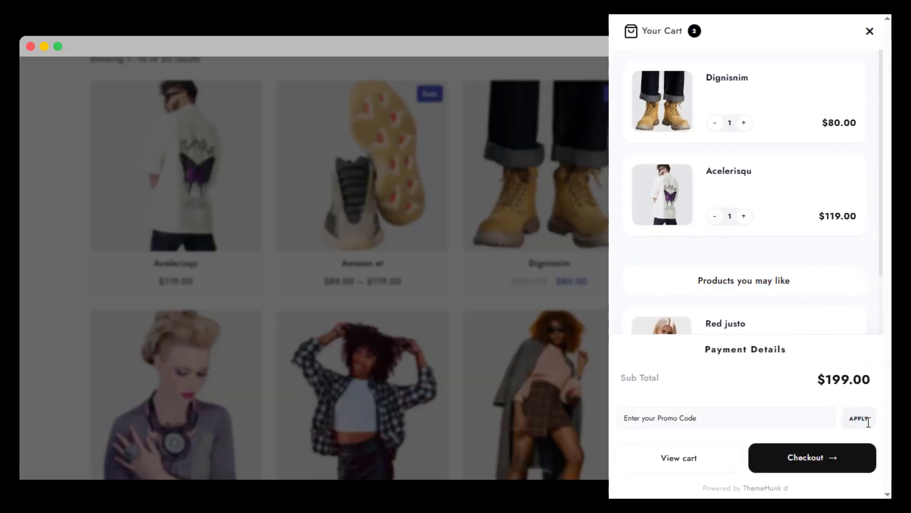
click(744, 122)
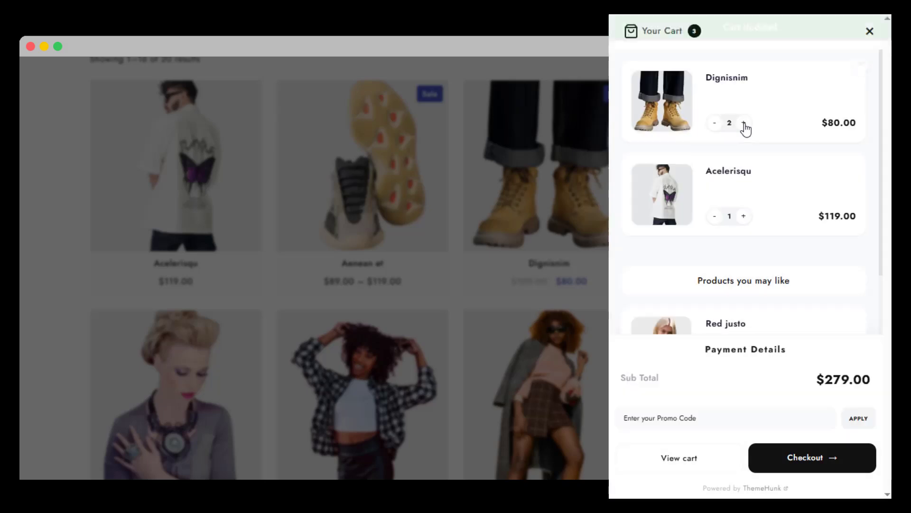
scroll(760, 152, down, 2)
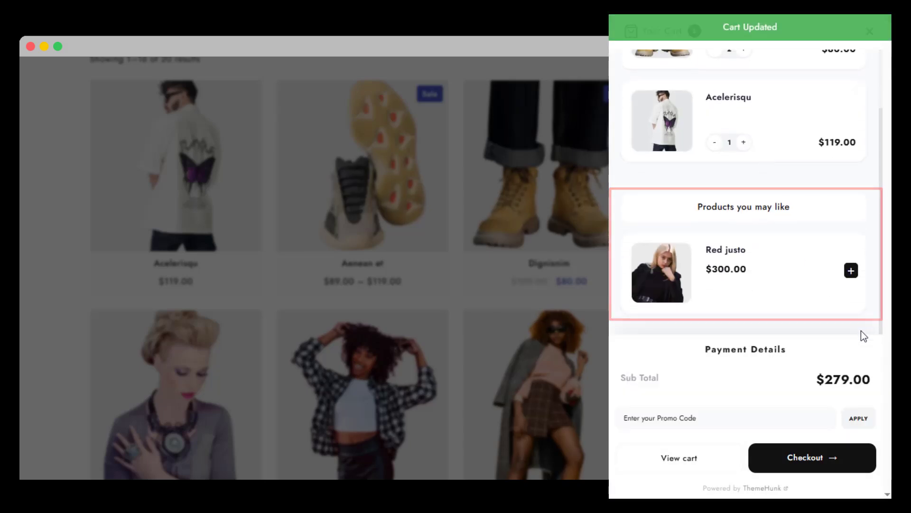
Proceed from the cart panel to checkout and review the order summary and billing form
click(834, 462)
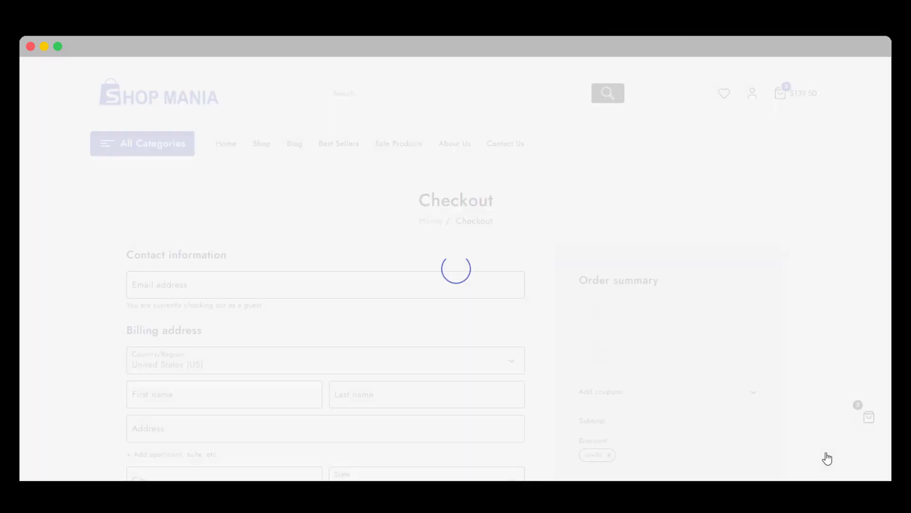
scroll(826, 456, down, 4)
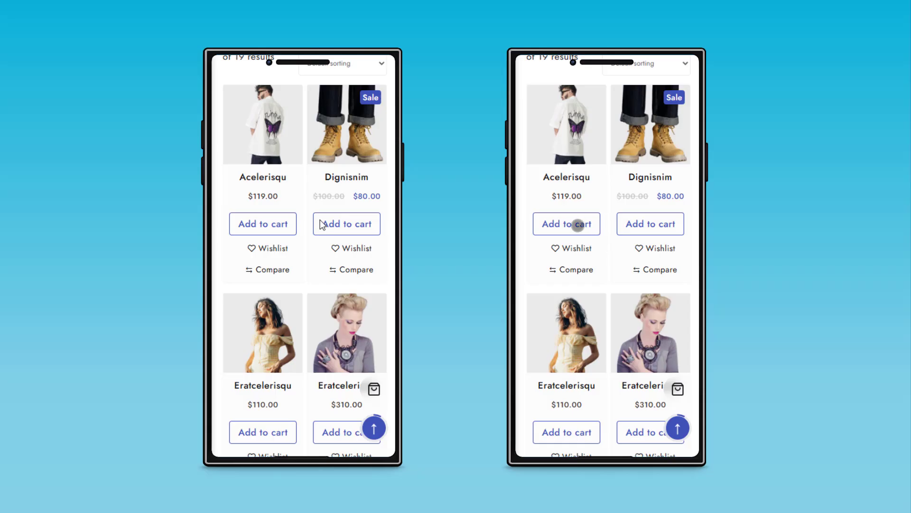
Add Acelerisqu to the cart in both mobile views and raise its quantity to 2 in each
click(577, 225)
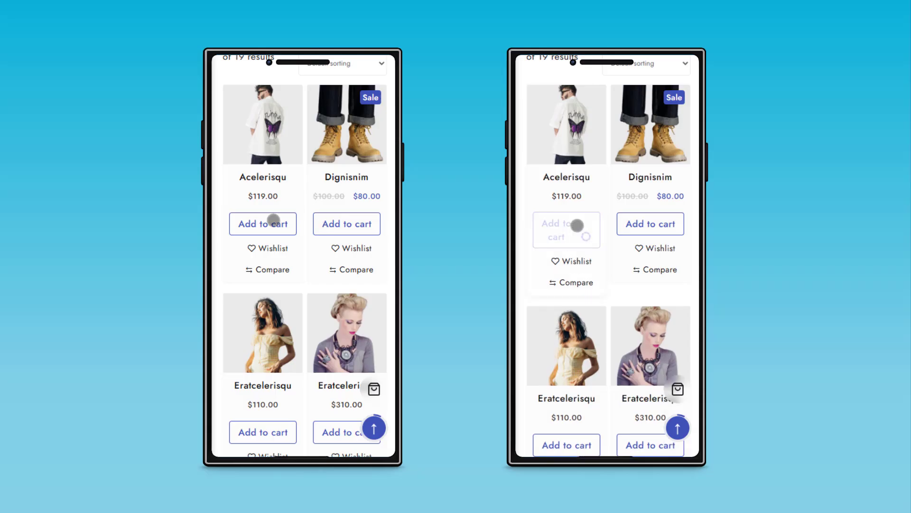
click(274, 221)
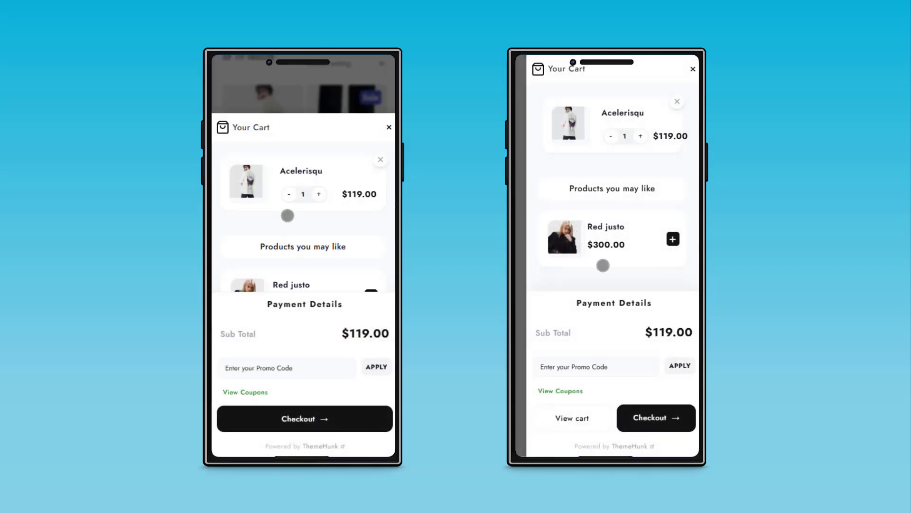
click(641, 136)
click(318, 193)
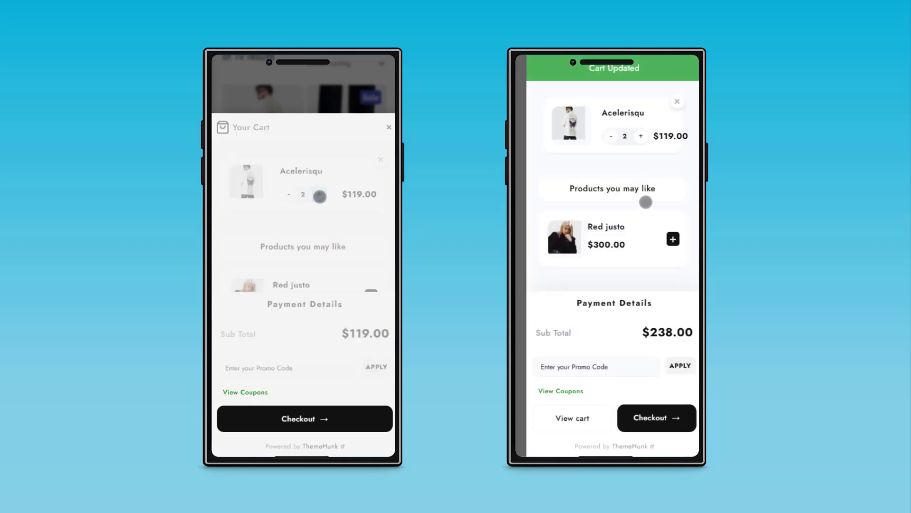
Apply the promo code save50 in the cart panels of both mobile views
scroll(383, 218, down, 1)
click(588, 370)
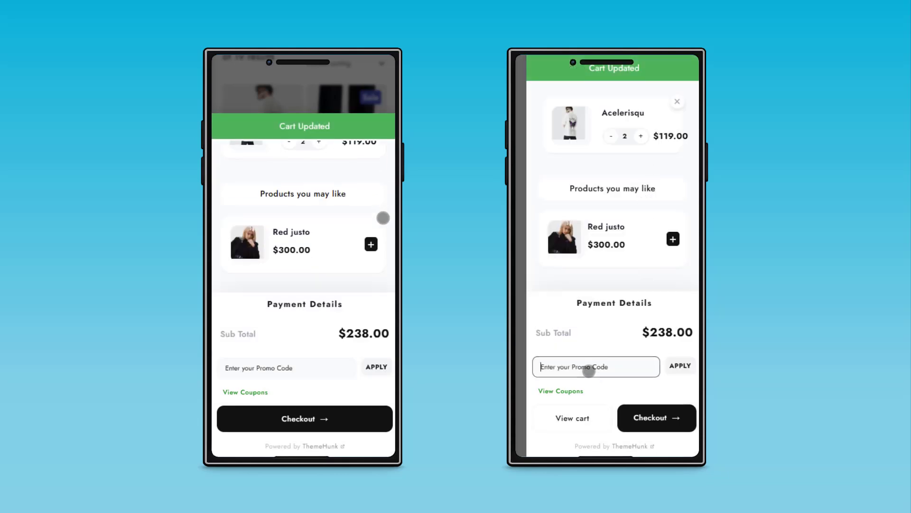
text(save50)
click(668, 368)
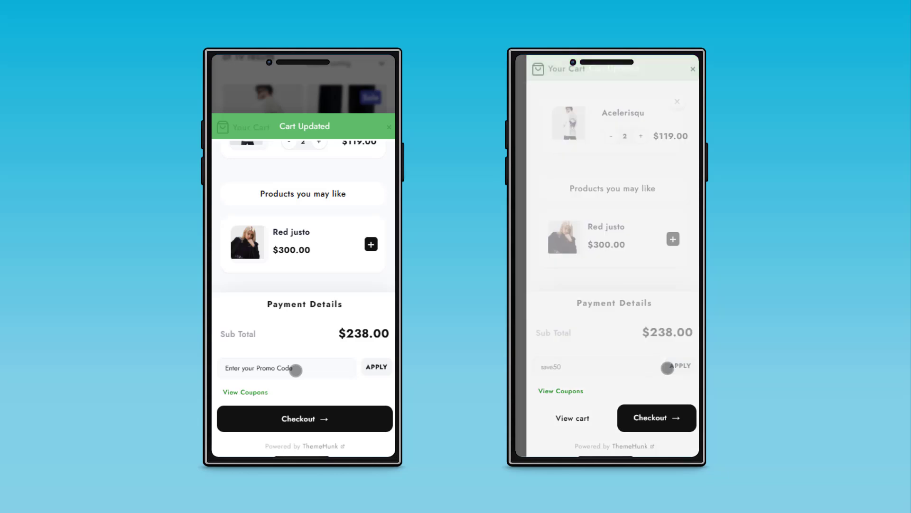
click(296, 369)
text(save50)
click(376, 367)
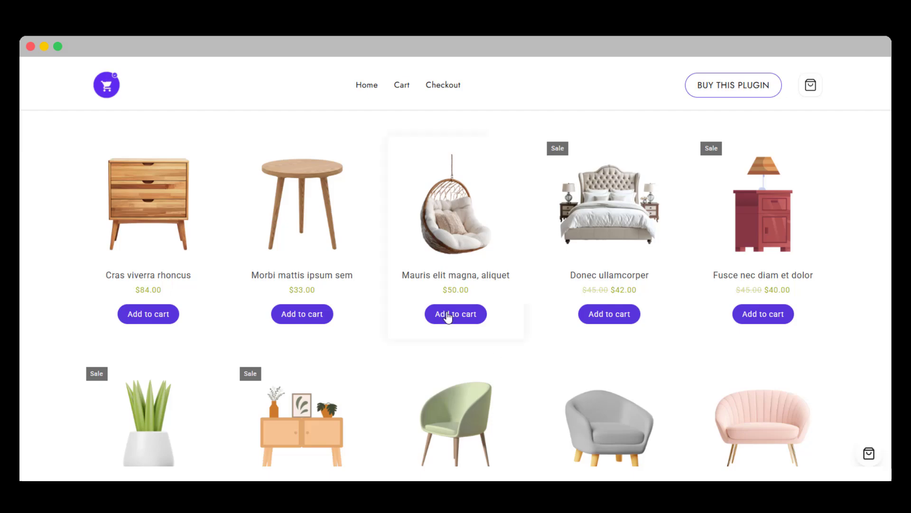
Add the Mauris elit magna, aliquet hanging chair to the cart in the furniture demo store
click(451, 316)
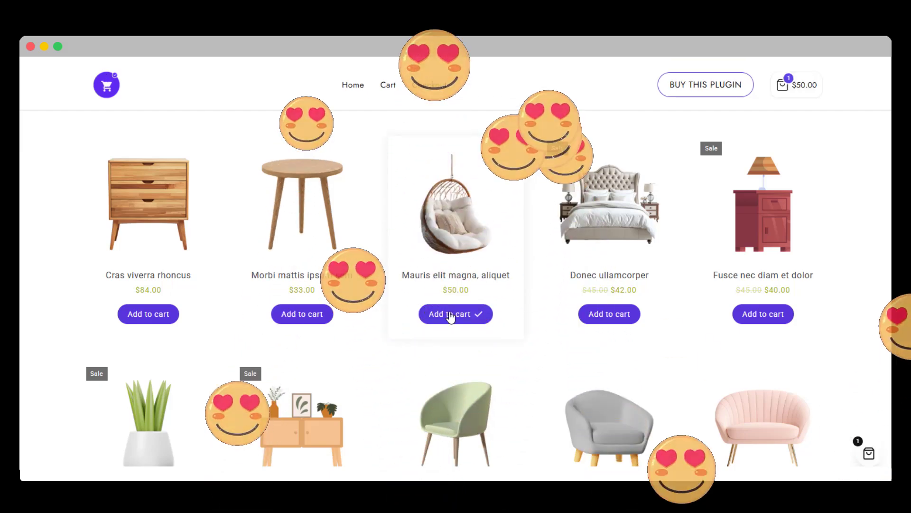